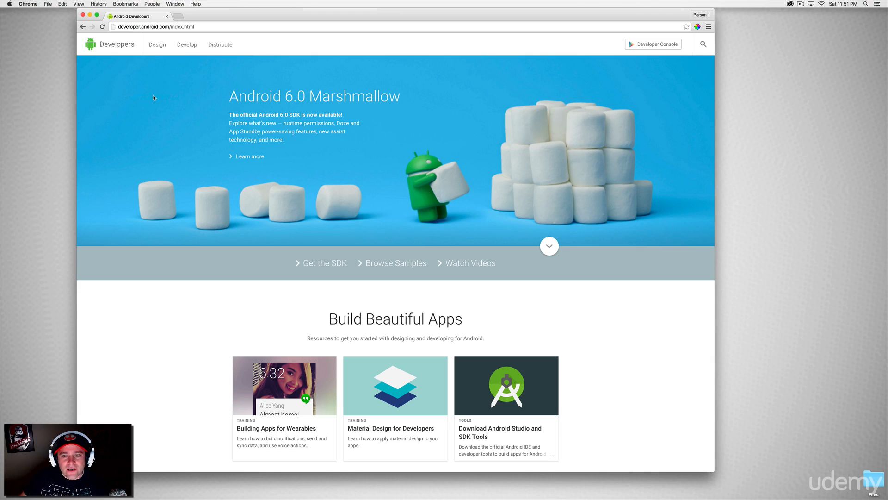
Open the Android Studio setup page in the Develop section and start the download for Mac.
{"action": "left_click", "coordinate": [191, 48]}
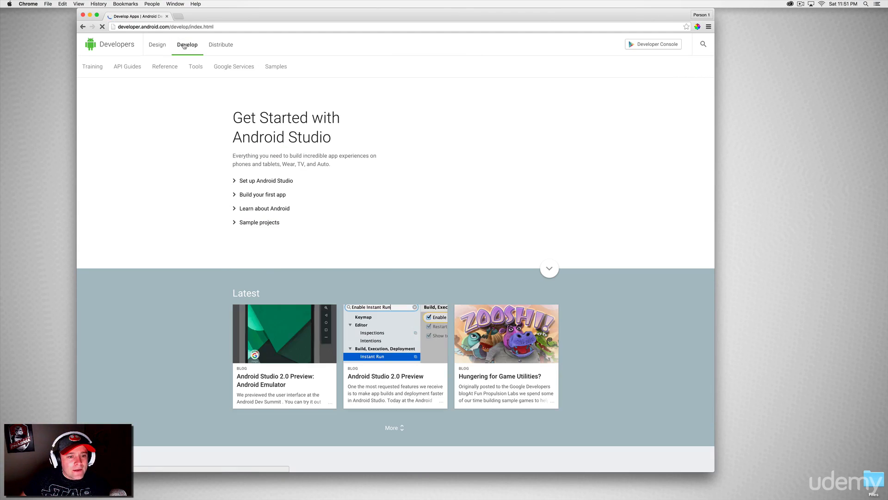
{"action": "left_click", "coordinate": [264, 181]}
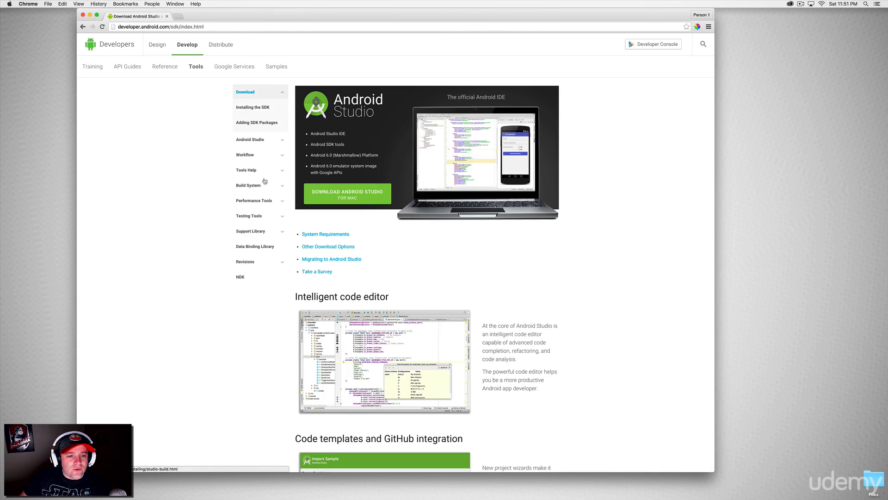
{"action": "left_click", "coordinate": [345, 198]}
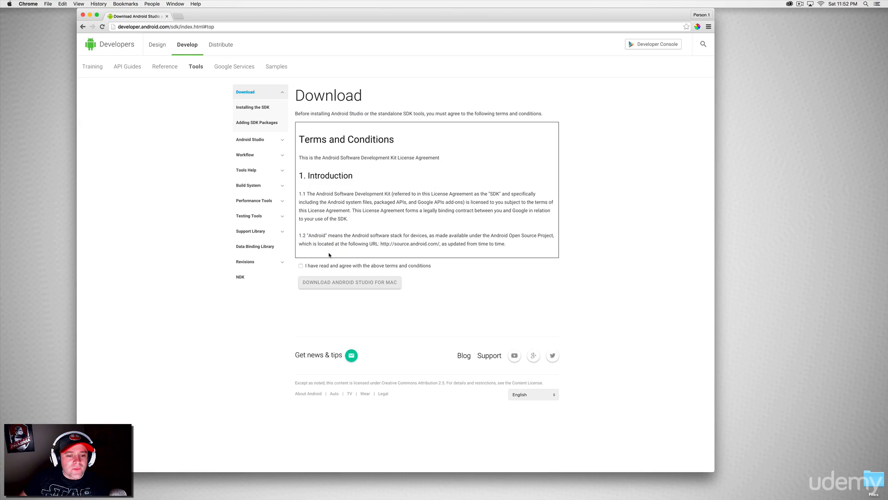
Agree to the SDK terms and conditions and download Android Studio for Mac.
{"action": "left_click", "coordinate": [319, 266]}
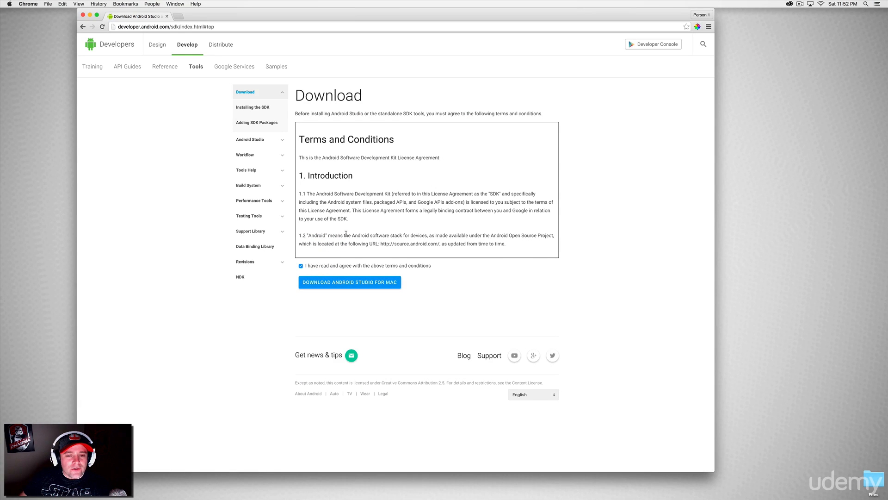
{"action": "scroll", "coordinate": [368, 211], "scroll_direction": "down", "scroll_amount": 20}
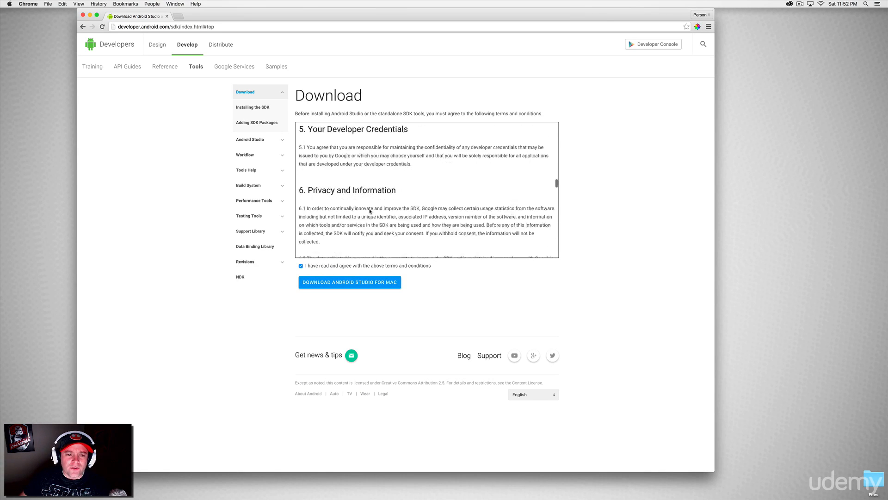
{"action": "scroll", "coordinate": [370, 211], "scroll_direction": "down", "scroll_amount": 10}
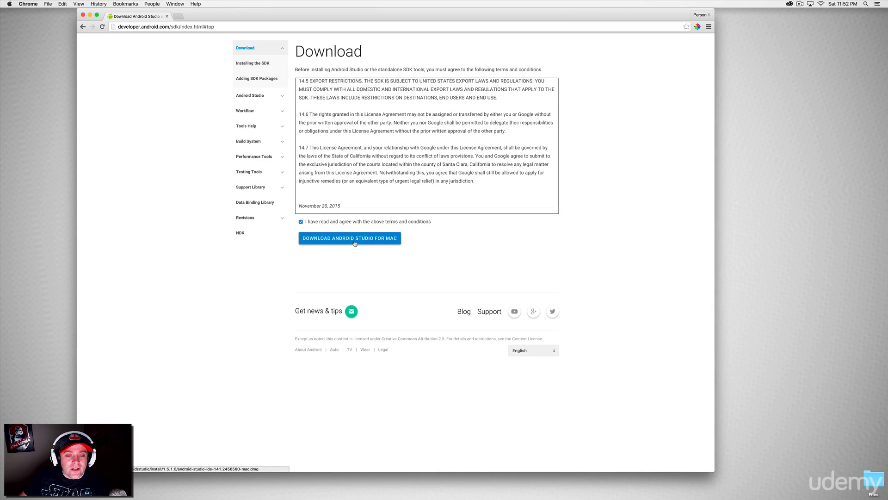
{"action": "left_click", "coordinate": [355, 242]}
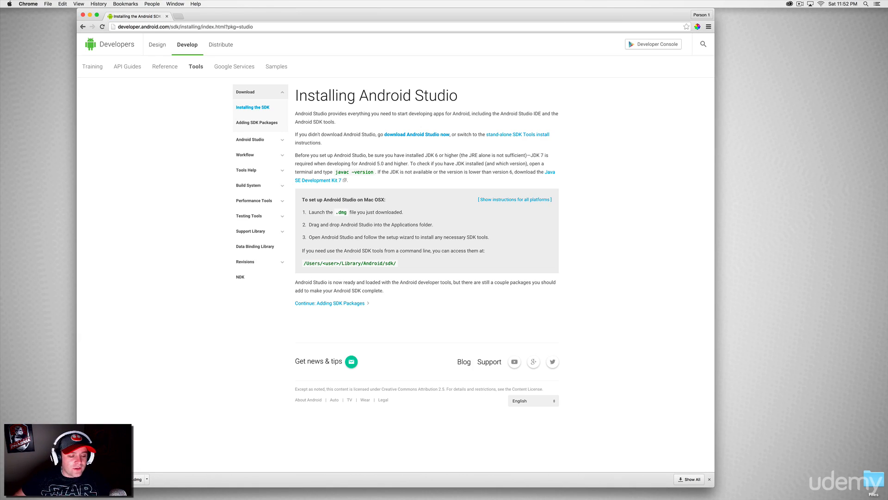
Open the downloaded Android Studio disk image, copy Android Studio into Applications, and close the image window.
{"action": "left_click", "coordinate": [111, 480]}
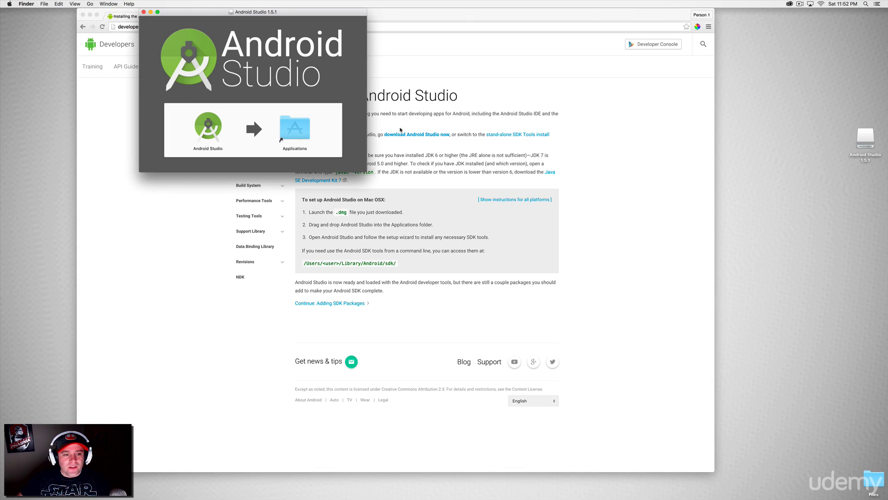
{"action": "left_click_drag", "start_coordinate": [214, 132], "coordinate": [245, 130]}
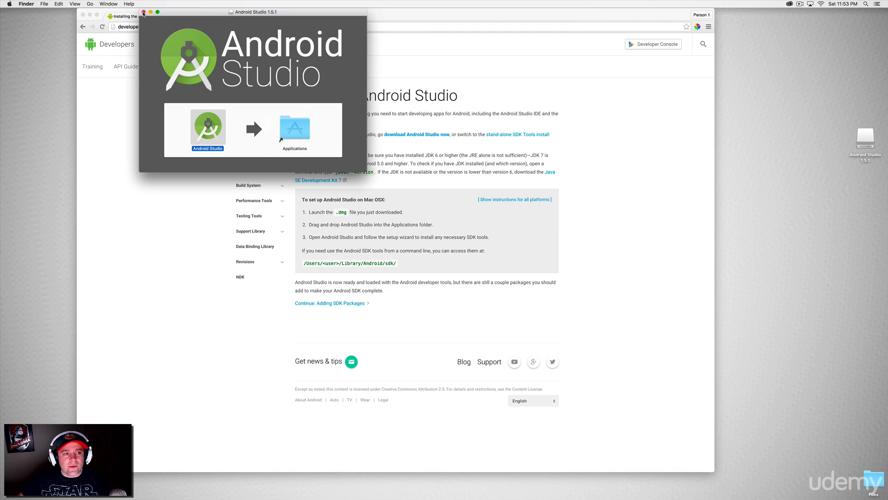
{"action": "left_click", "coordinate": [144, 12]}
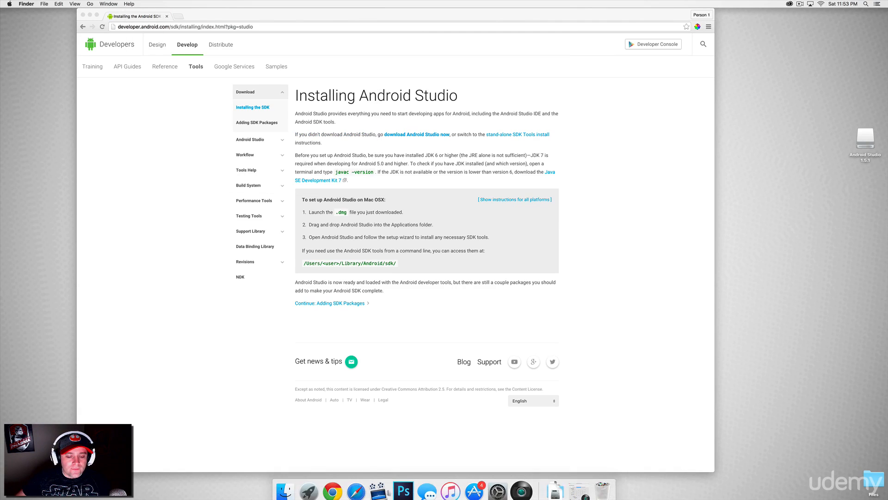
Launch Android Studio from Launchpad and open the Java download page linked in its alert.
{"action": "left_click", "coordinate": [309, 490]}
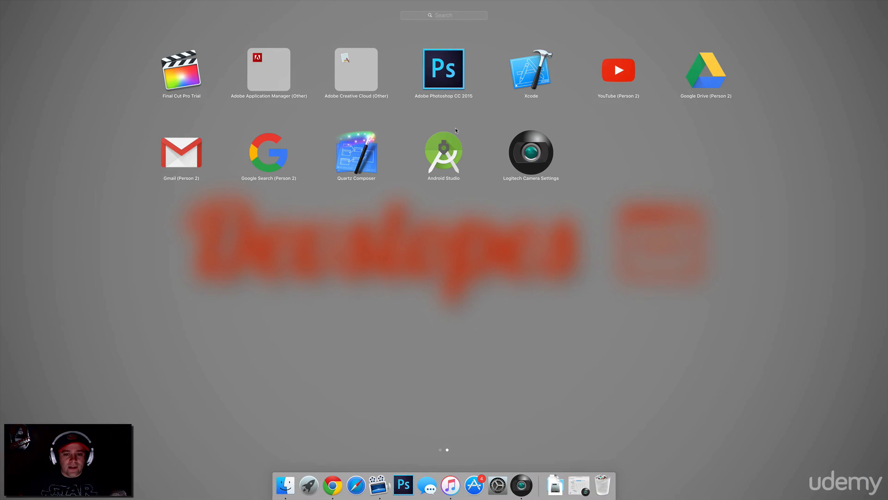
{"action": "left_click", "coordinate": [448, 141]}
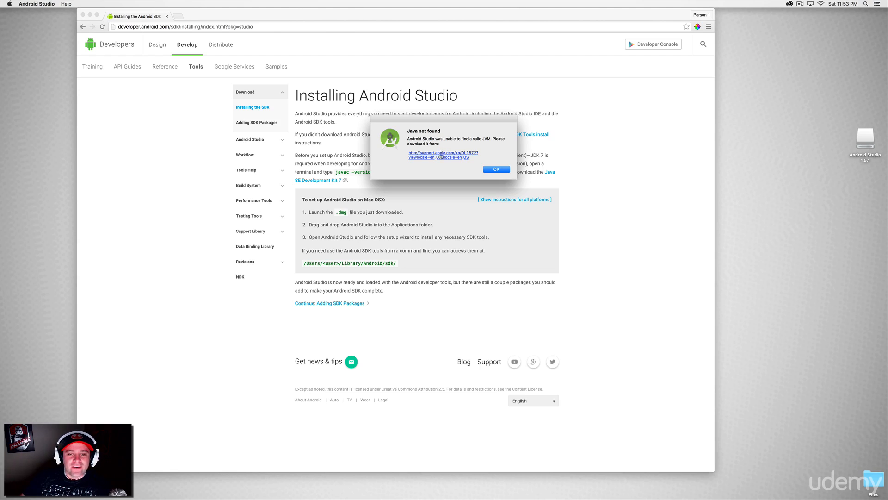
{"action": "left_click", "coordinate": [439, 157]}
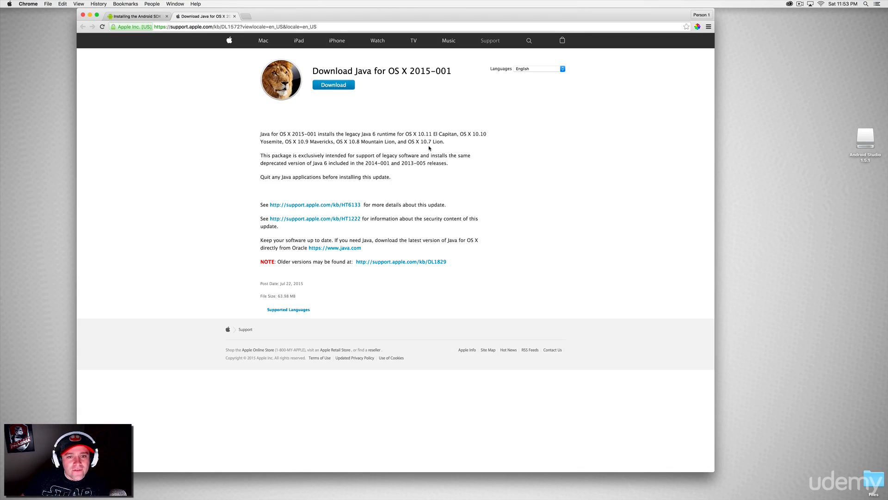
Download Java for OS X 2015-001 and show the download in Finder.
{"action": "left_click", "coordinate": [345, 86]}
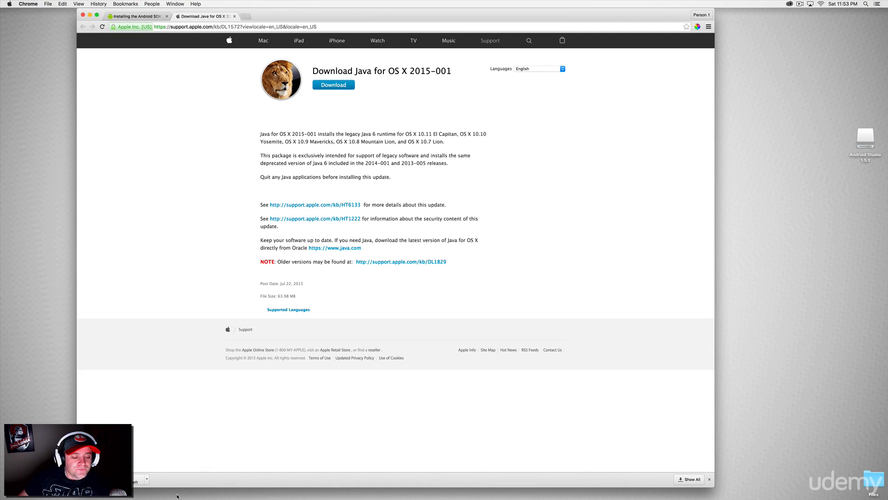
{"action": "left_click", "coordinate": [148, 478]}
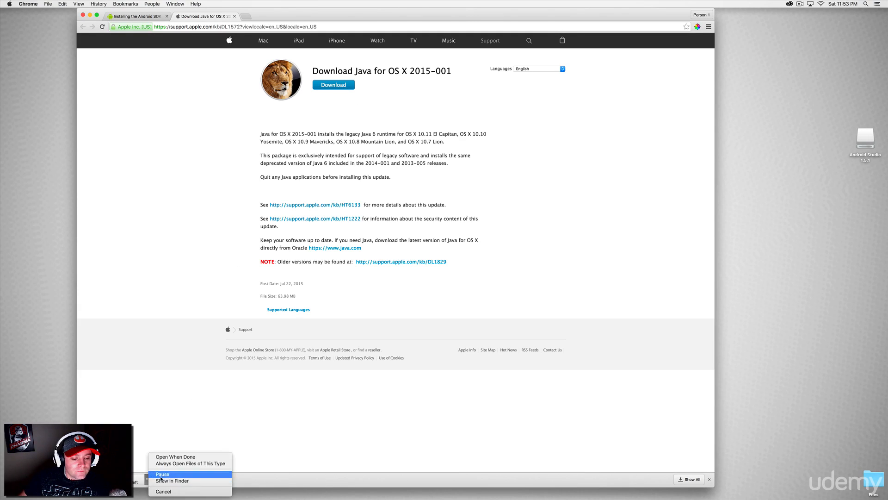
{"action": "left_click", "coordinate": [163, 478]}
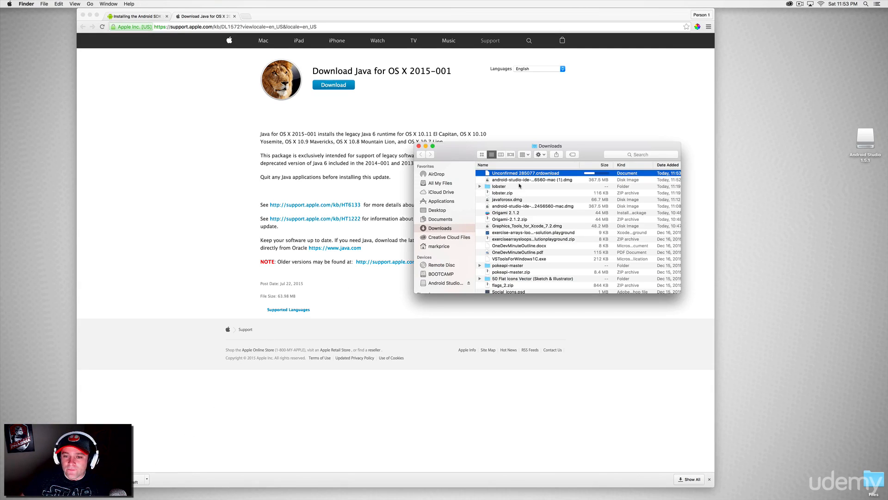
Open javaforosx.dmg from the Downloads folder and run the JavaForOSX.pkg installer.
{"action": "scroll", "coordinate": [526, 187], "scroll_direction": "down", "scroll_amount": 2}
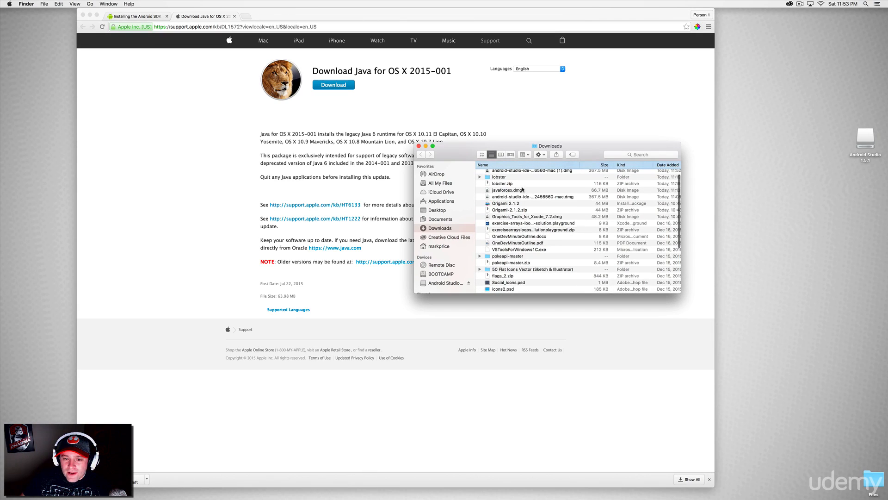
{"action": "double_click", "coordinate": [505, 190]}
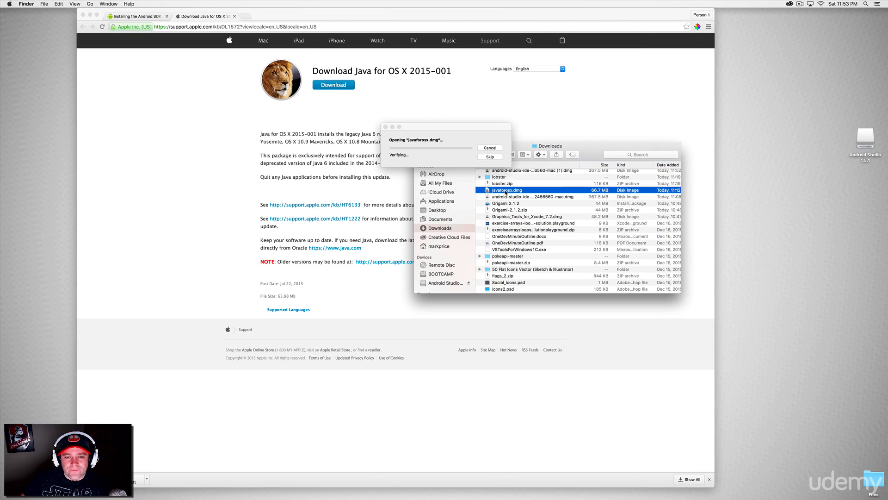
{"action": "left_click_drag", "start_coordinate": [527, 146], "coordinate": [605, 197]}
{"action": "left_click", "coordinate": [497, 198]}
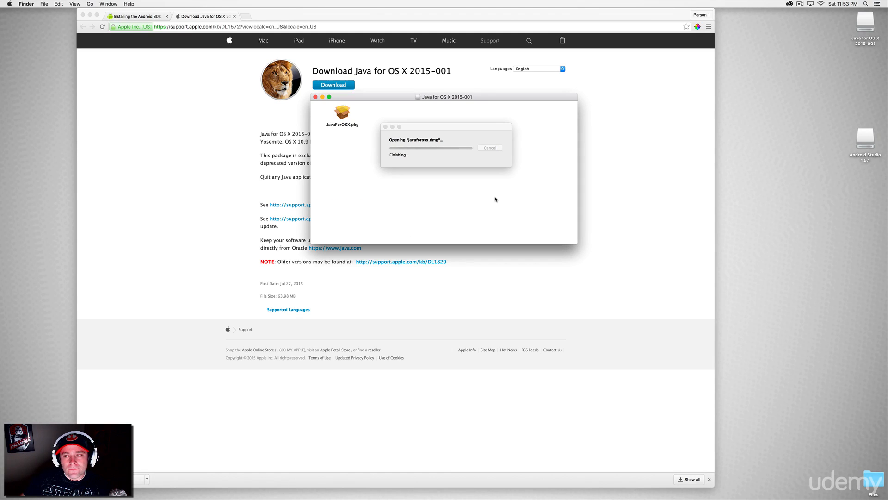
{"action": "double_click", "coordinate": [343, 113]}
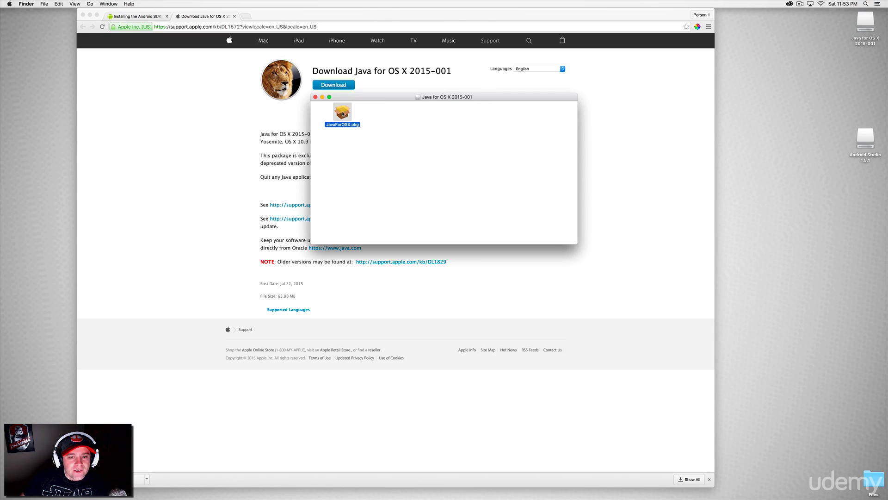
Proceed through the Java installer's introduction and Read Me, agree to the license, and start the installation.
{"action": "left_click", "coordinate": [532, 283]}
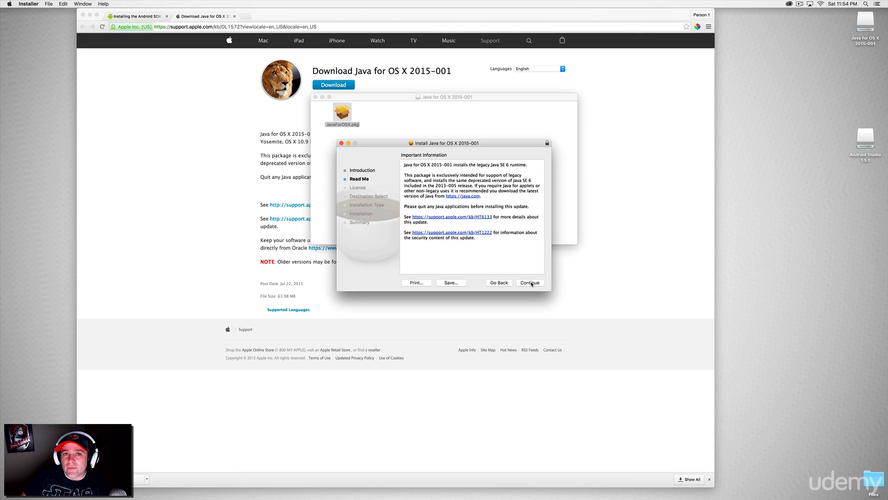
{"action": "left_click", "coordinate": [530, 284]}
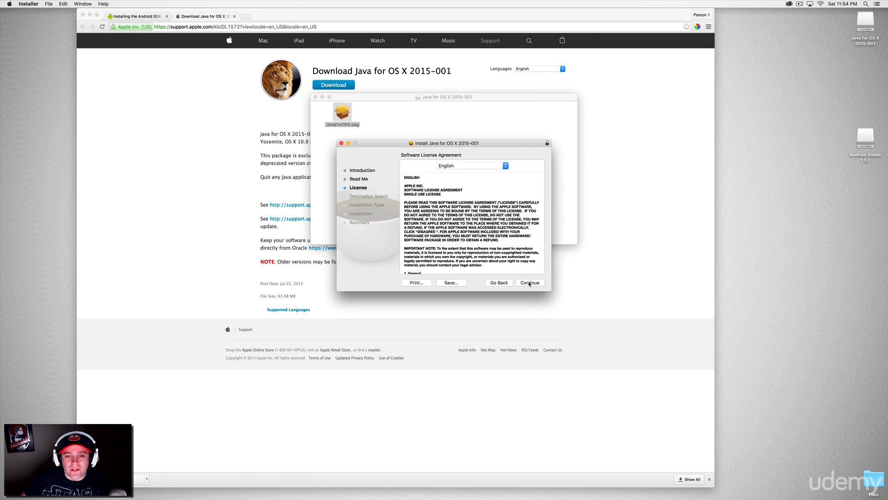
{"action": "left_click", "coordinate": [529, 283]}
{"action": "left_click", "coordinate": [515, 199]}
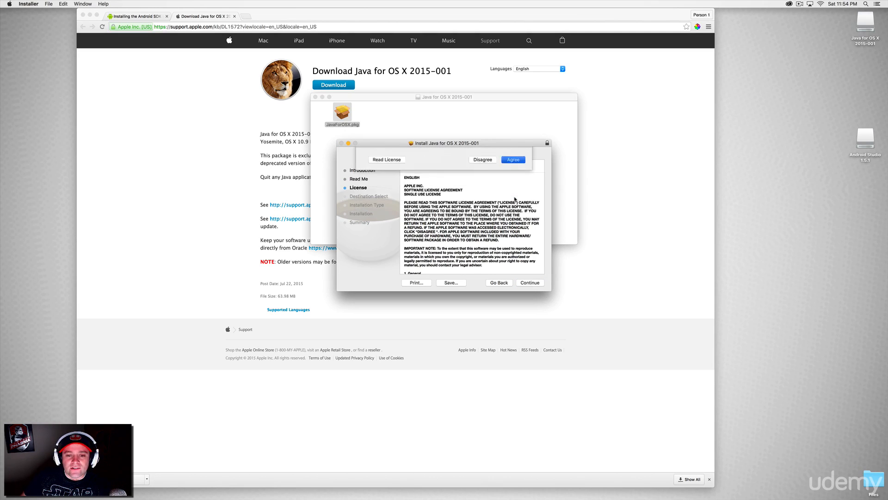
{"action": "left_click", "coordinate": [532, 282]}
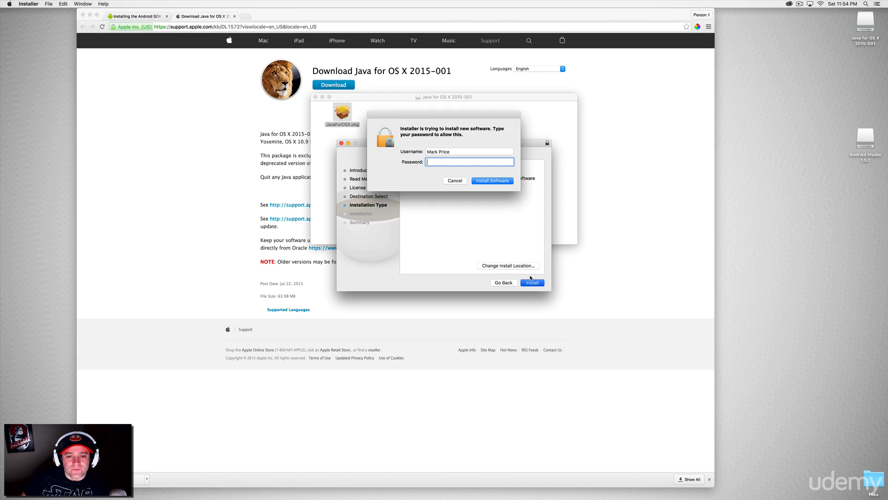
Authorize the Java installation with the account password, then close the installer and the disk image window.
{"action": "type", "text": "••••••"}
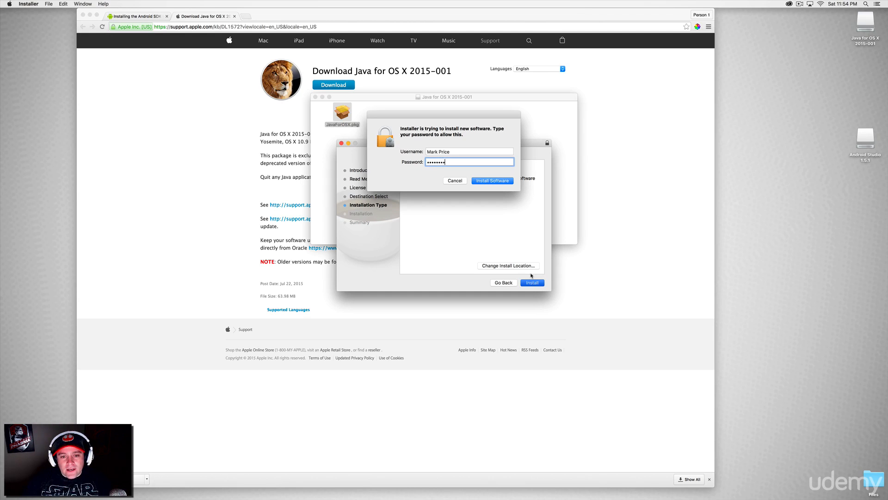
{"action": "key", "text": "Return"}
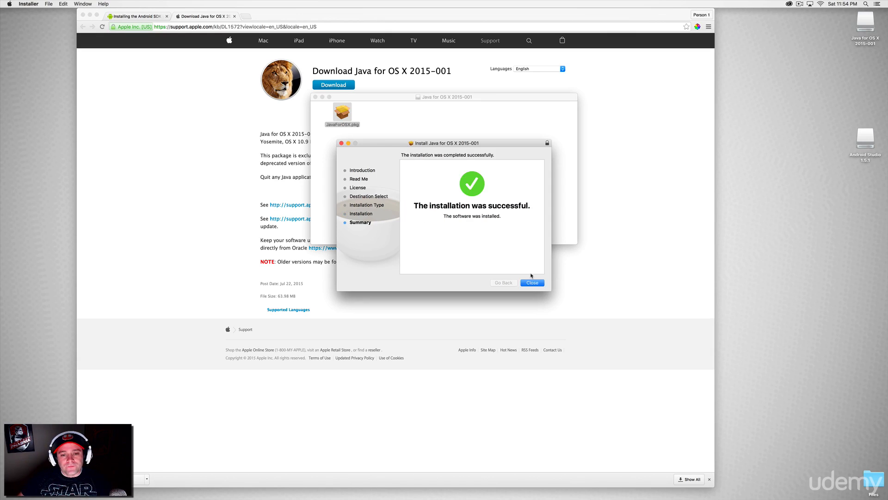
{"action": "left_click", "coordinate": [531, 283]}
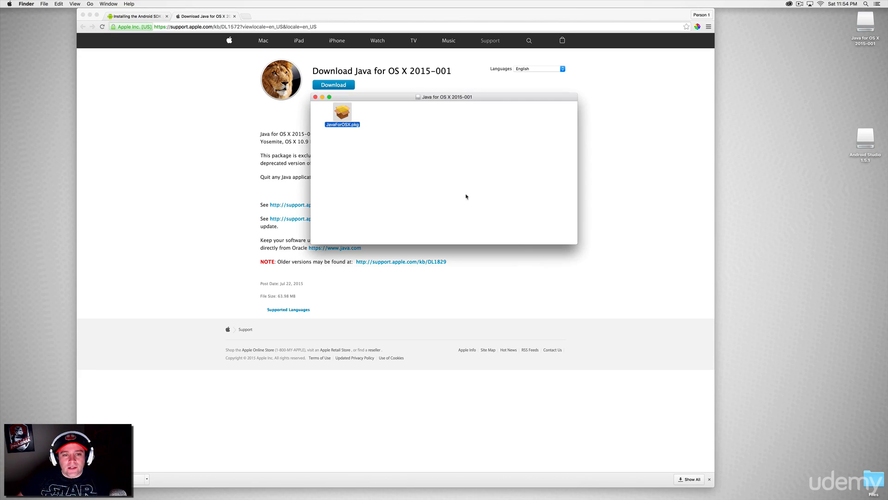
{"action": "left_click", "coordinate": [316, 97]}
Dismiss the alert of the running Android Studio and relaunch Android Studio from Launchpad.
{"action": "mouse_move", "coordinate": [345, 499]}
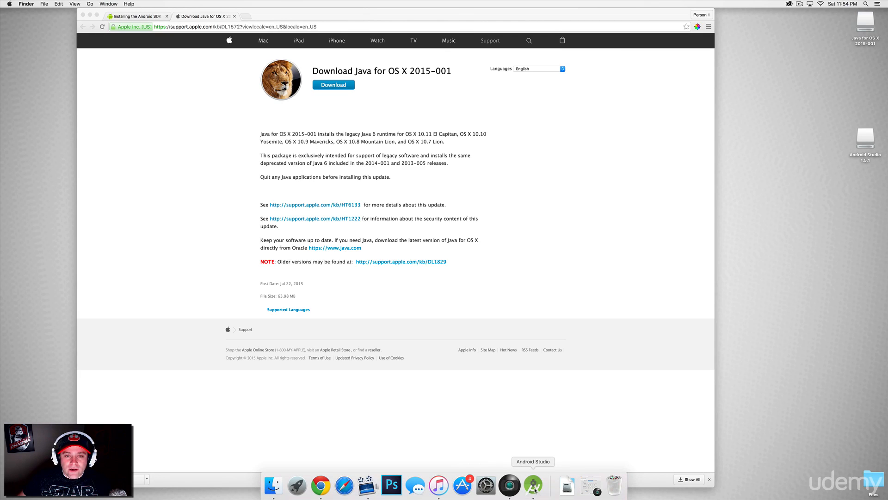
{"action": "left_click", "coordinate": [535, 486]}
{"action": "left_click", "coordinate": [496, 167]}
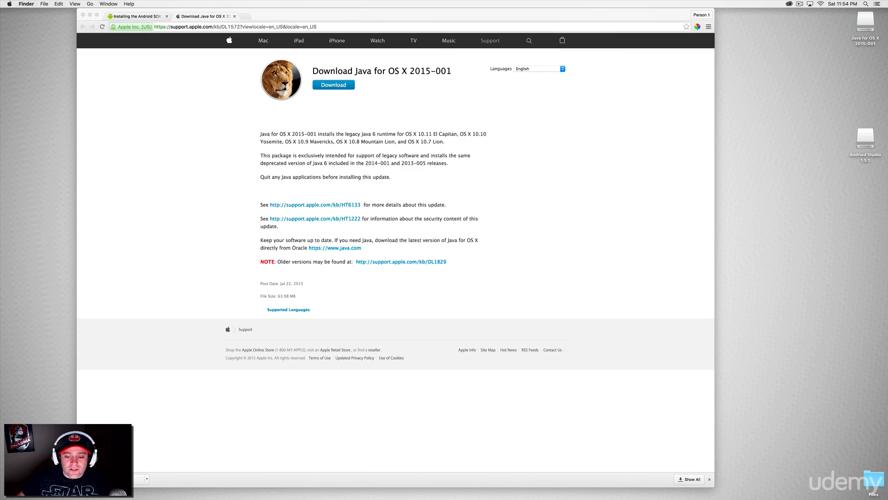
{"action": "mouse_move", "coordinate": [555, 495]}
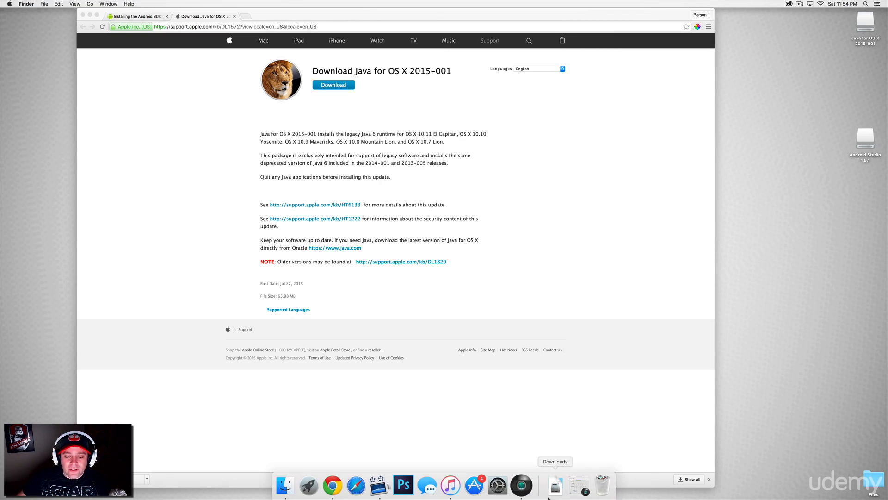
{"action": "left_click", "coordinate": [309, 485]}
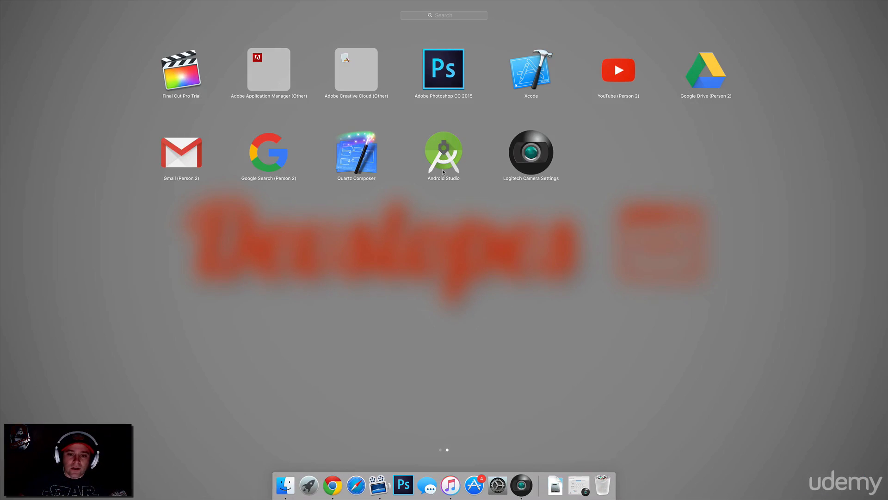
{"action": "left_click", "coordinate": [443, 153]}
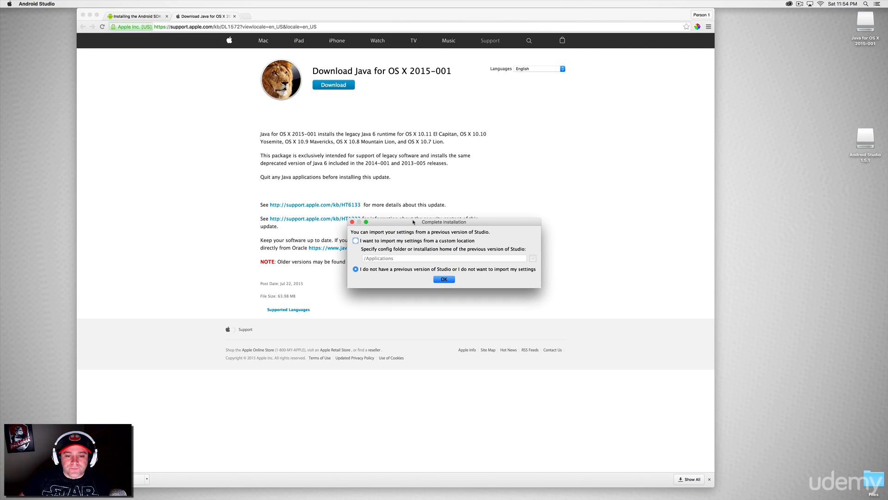
Advance the Android Studio Setup Wizard from Welcome to Java Settings and move its window clear of the browser page text.
{"action": "left_click_drag", "start_coordinate": [414, 222], "coordinate": [428, 136]}
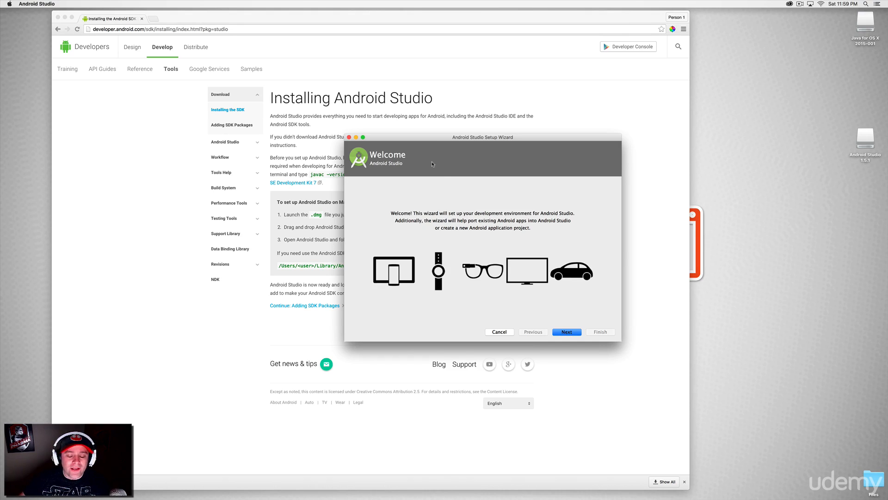
{"action": "left_click", "coordinate": [570, 333]}
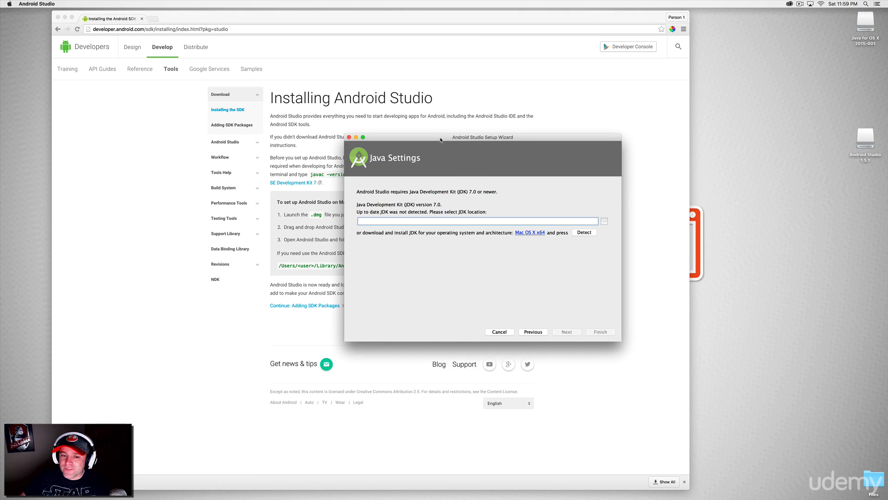
{"action": "left_click_drag", "start_coordinate": [441, 139], "coordinate": [646, 86]}
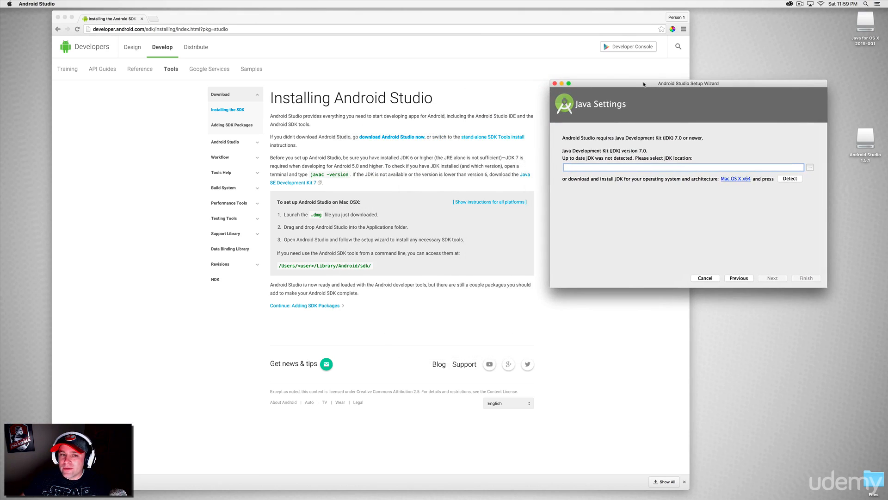
Search the web for "java development kit" in a new browser tab and open Oracle's Java SE Development Kit 8 downloads page.
{"action": "left_click", "coordinate": [261, 29]}
{"action": "key", "text": "super+t"}
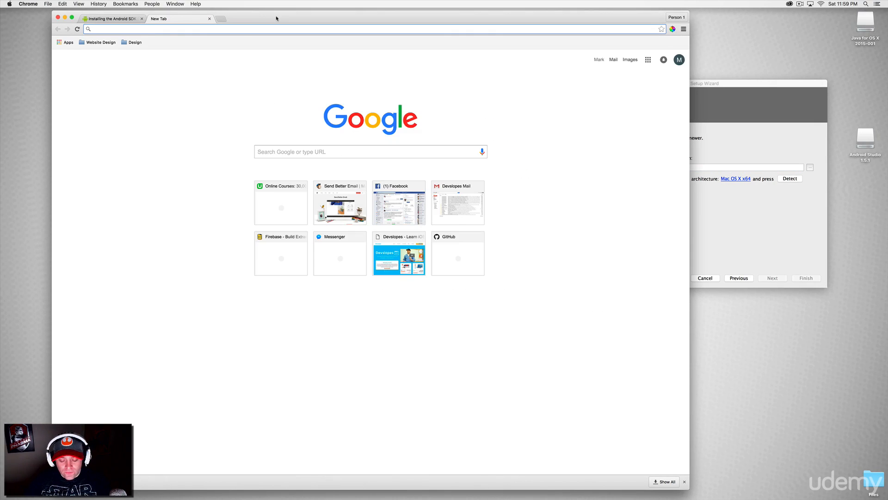
{"action": "type", "text": "java development kit"}
{"action": "key", "text": "Return"}
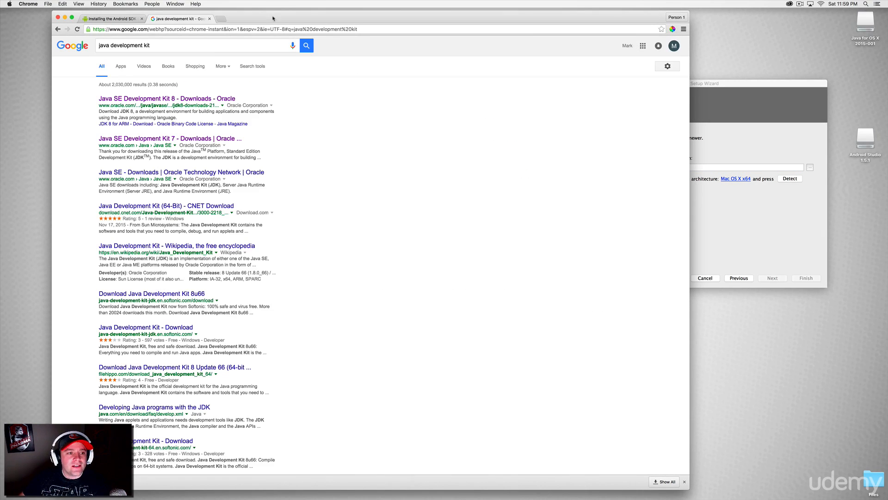
{"action": "left_click", "coordinate": [135, 100]}
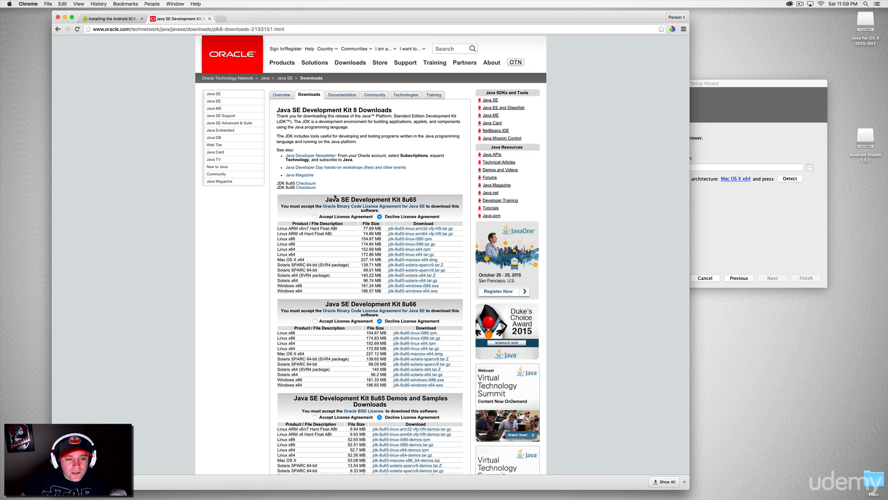
Accept the license agreement for Java SE Development Kit 8u65 and download the Mac OS X x64 disk image.
{"action": "left_click", "coordinate": [402, 260]}
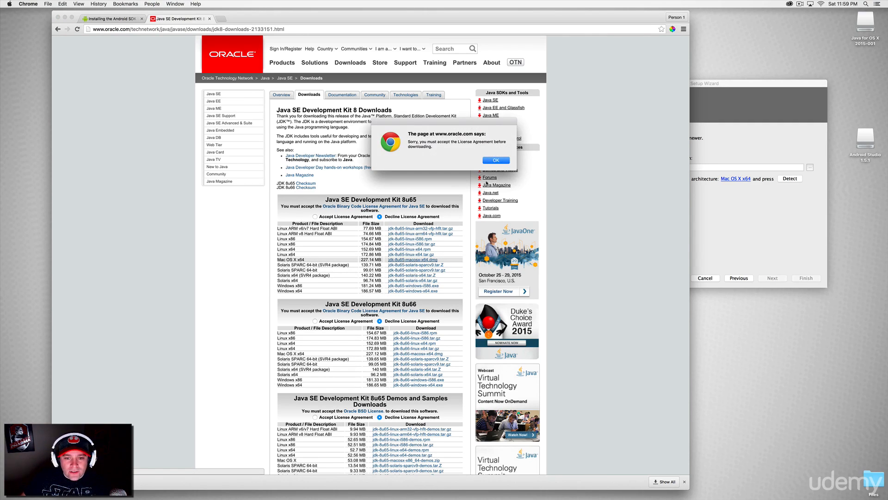
{"action": "left_click", "coordinate": [488, 160]}
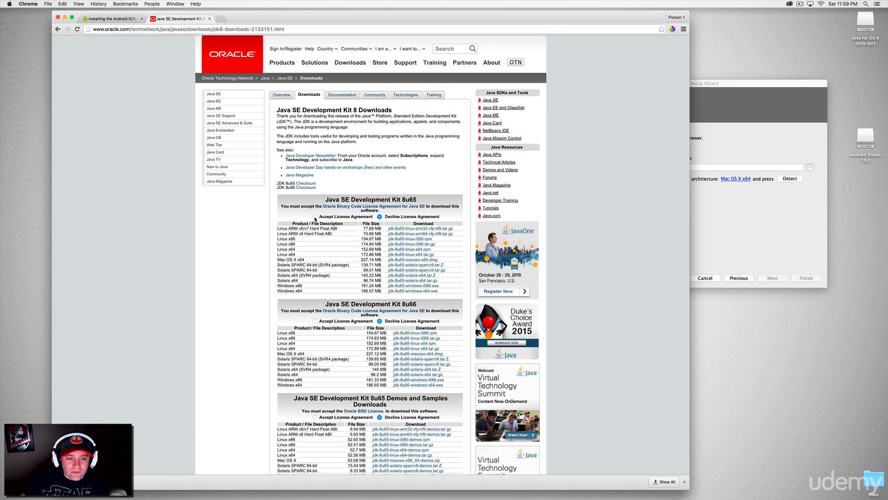
{"action": "left_click", "coordinate": [315, 217]}
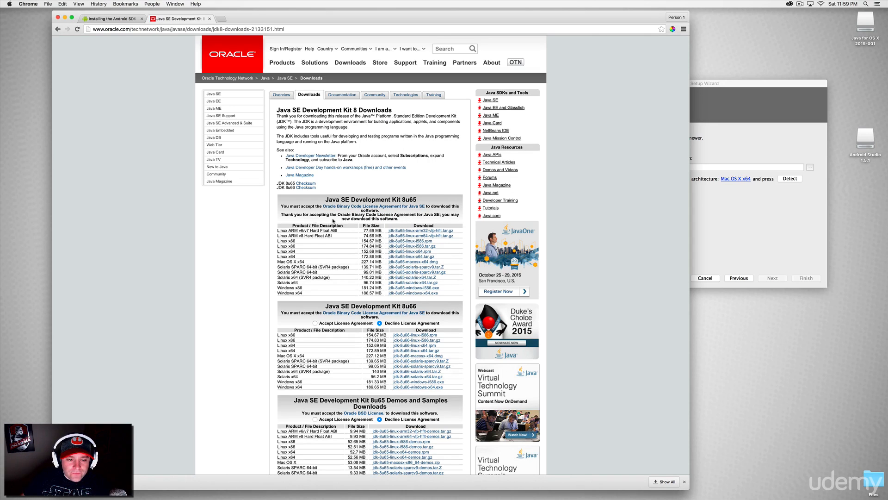
{"action": "left_click", "coordinate": [406, 264]}
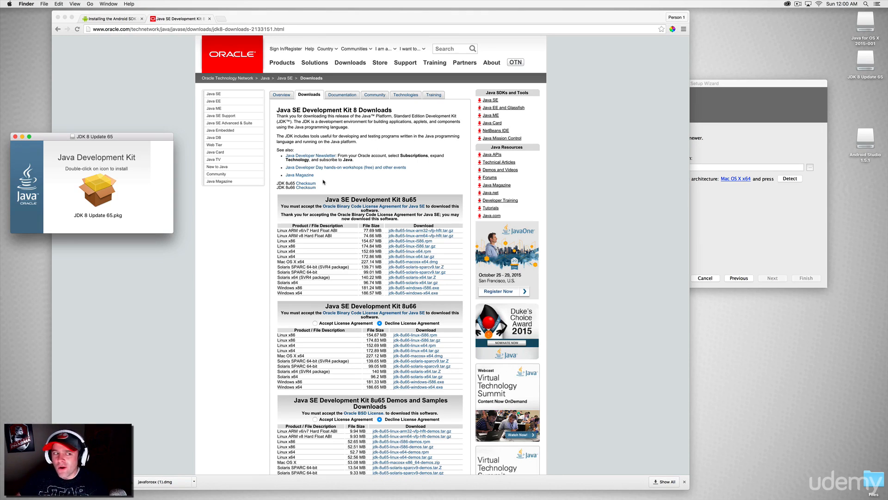
Launch the JDK 8 Update 65 package and proceed through its installer to start the installation.
{"action": "double_click", "coordinate": [97, 200]}
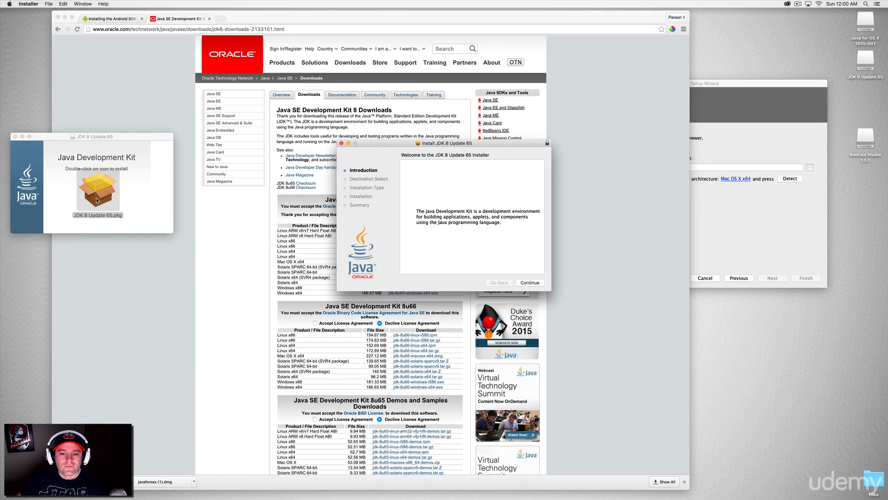
{"action": "left_click", "coordinate": [530, 282]}
{"action": "left_click", "coordinate": [527, 283]}
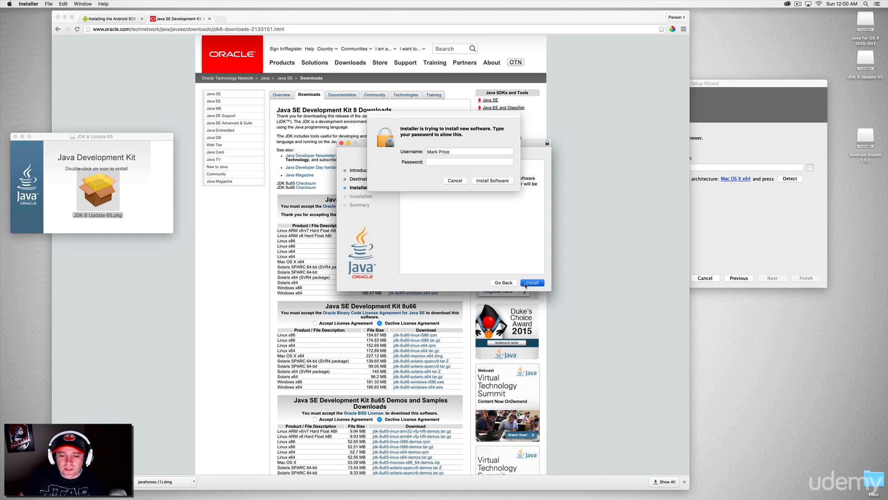
Authorize the JDK installation with the account password, then close the installer and the disk image window.
{"action": "type", "text": "*****"}
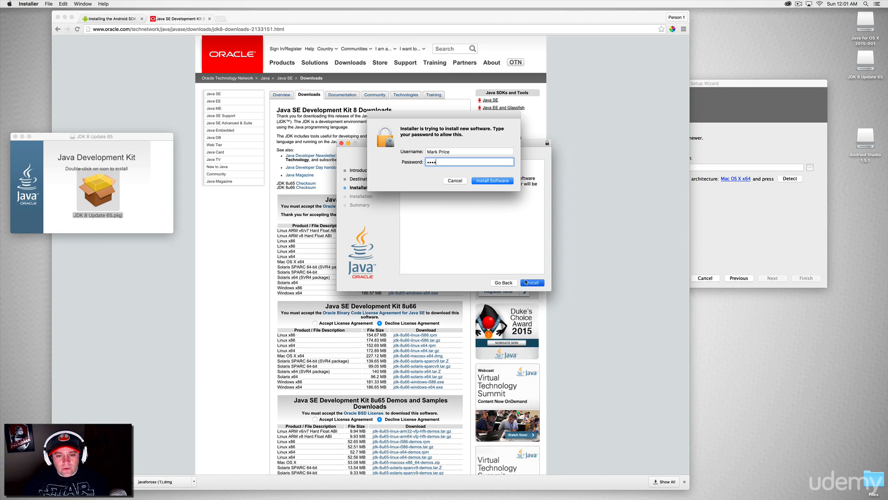
{"action": "key", "text": "Return"}
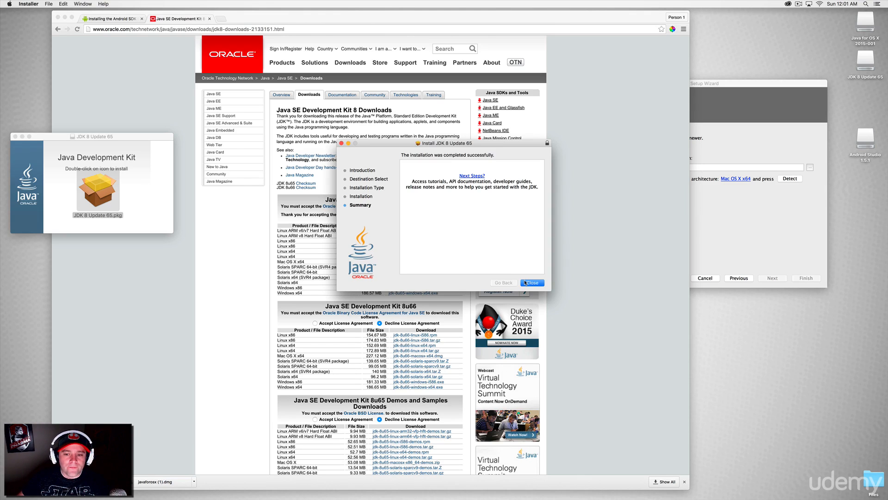
{"action": "left_click", "coordinate": [531, 283]}
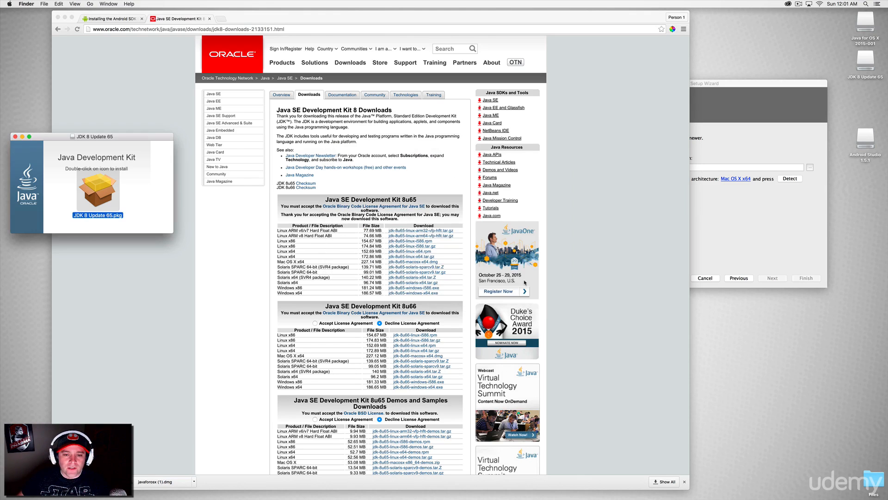
{"action": "left_click", "coordinate": [16, 137]}
Bring the Android Studio Setup Wizard over the browser page and have it detect the installed JDK.
{"action": "left_click_drag", "start_coordinate": [732, 83], "coordinate": [580, 88]}
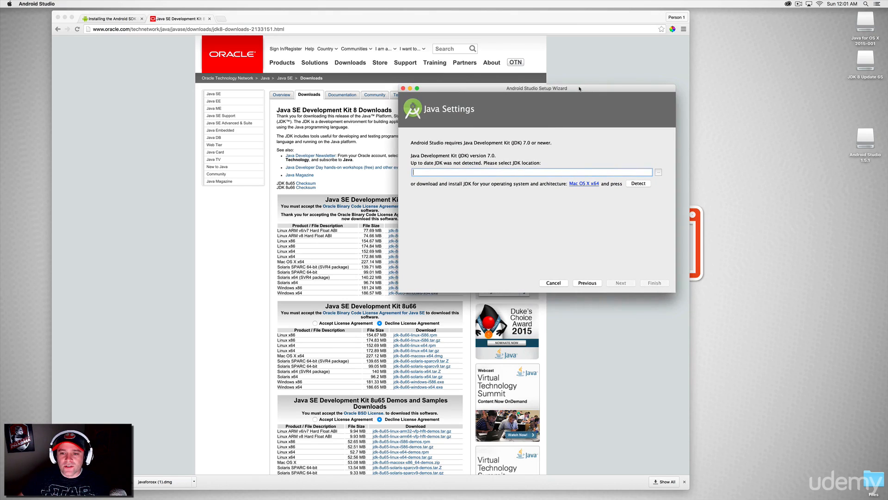
{"action": "left_click", "coordinate": [640, 185]}
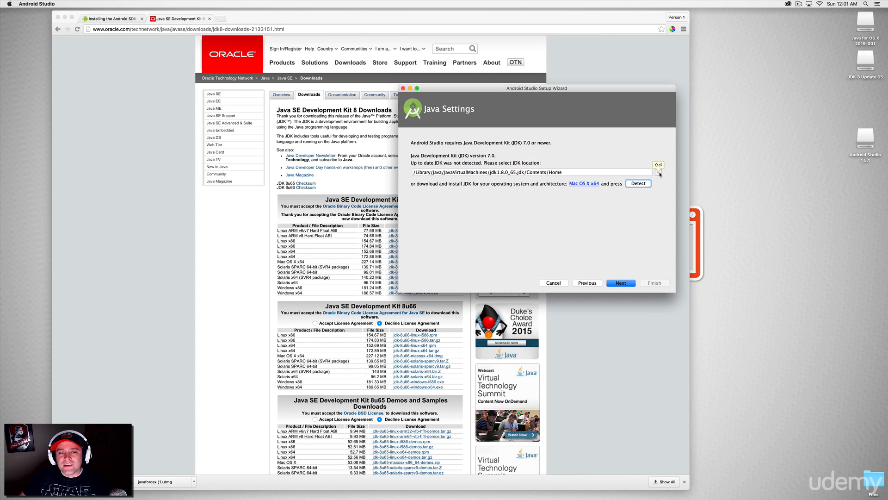
Search the web for "install android jdk not found" in a new browser tab.
{"action": "left_click", "coordinate": [240, 21]}
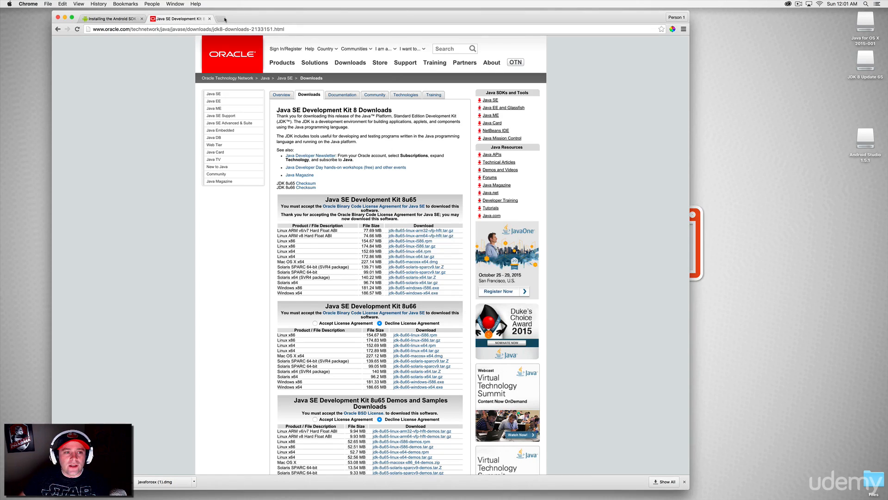
{"action": "left_click", "coordinate": [225, 19]}
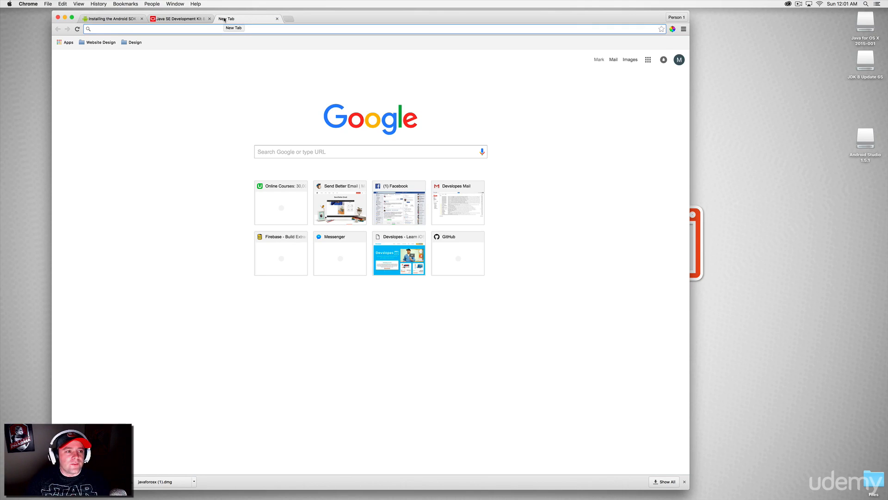
{"action": "type", "text": "install android "}
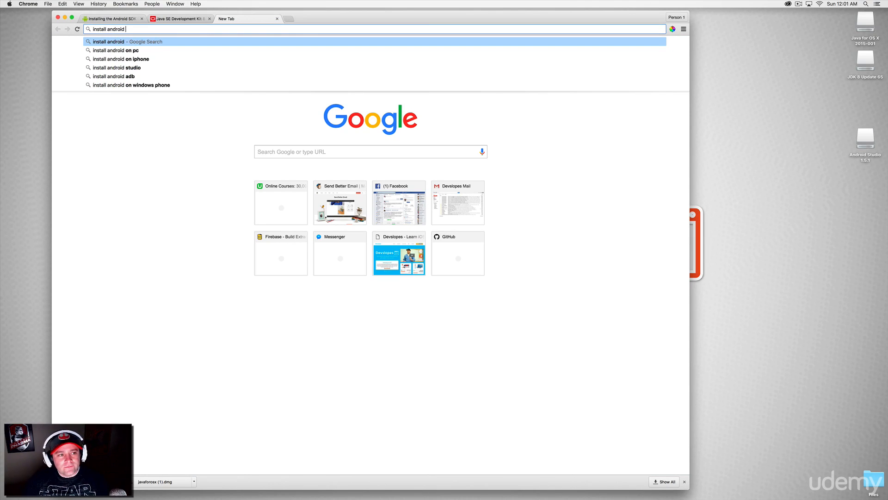
{"action": "type", "text": "jdx"}
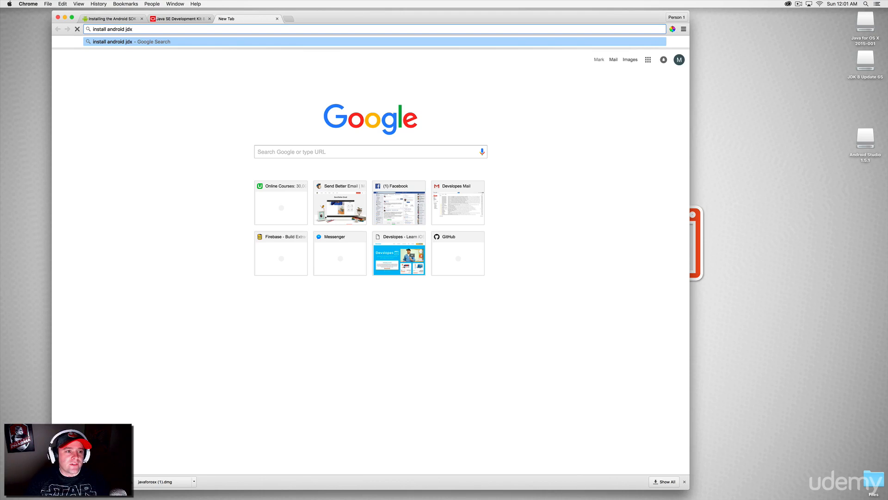
{"action": "key", "text": "BackSpace"}
{"action": "type", "text": "k not found"}
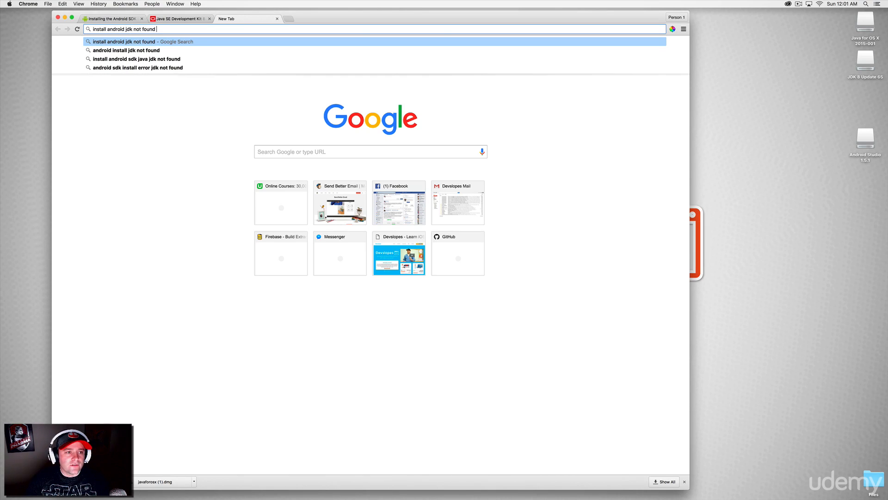
{"action": "key", "text": "Return"}
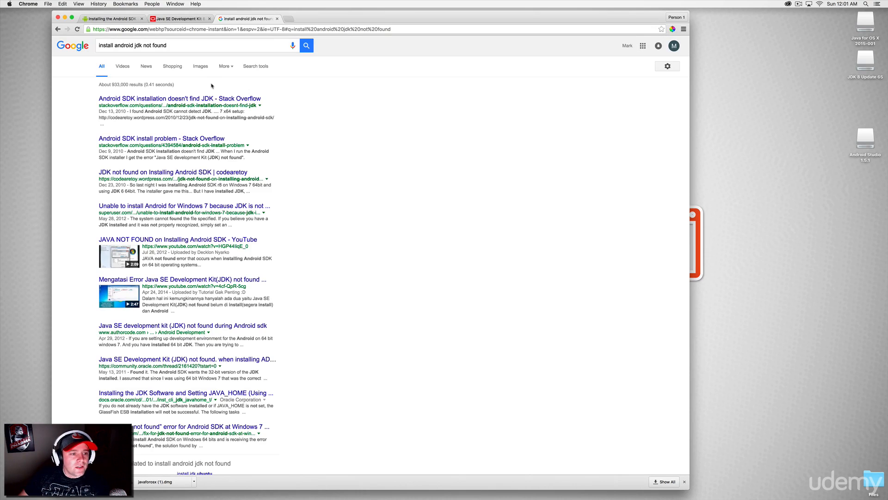
Examine the answers to the Stack Overflow question "Android SDK installation doesn't find JDK", then close its tab.
{"action": "left_click", "coordinate": [173, 100]}
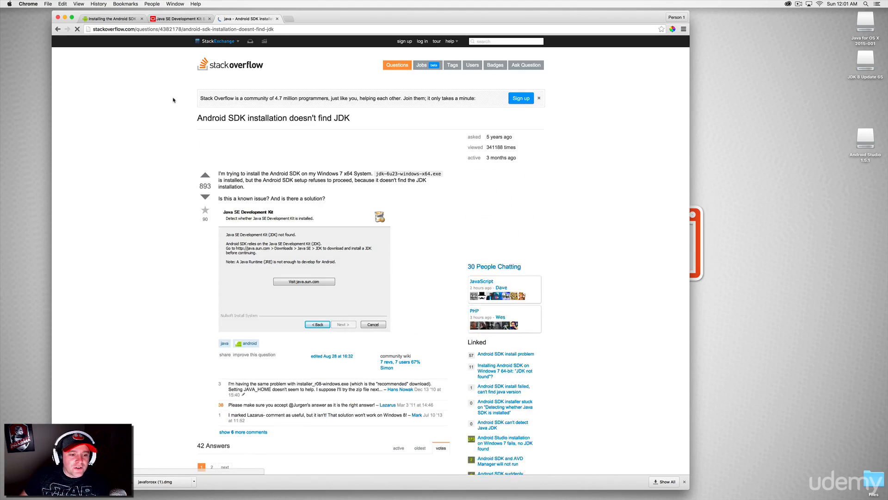
{"action": "scroll", "coordinate": [172, 99], "scroll_direction": "down", "scroll_amount": 10}
{"action": "scroll", "coordinate": [172, 99], "scroll_direction": "down", "scroll_amount": 5}
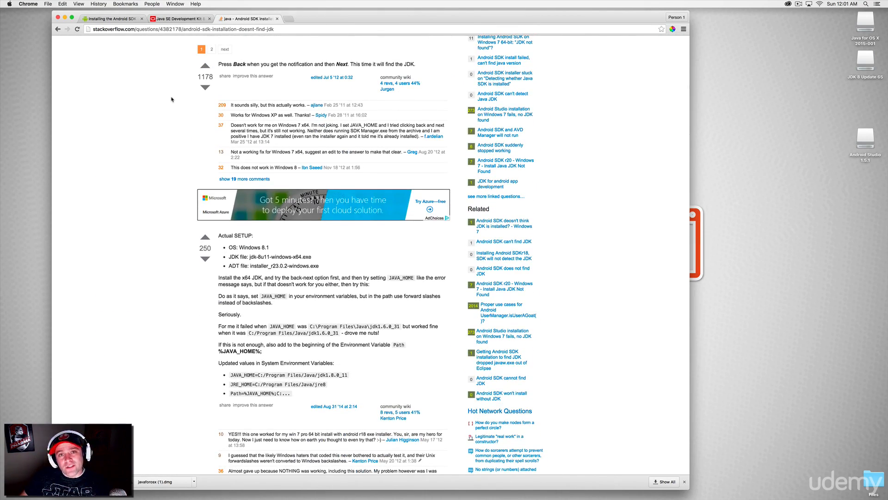
{"action": "left_click", "coordinate": [274, 19]}
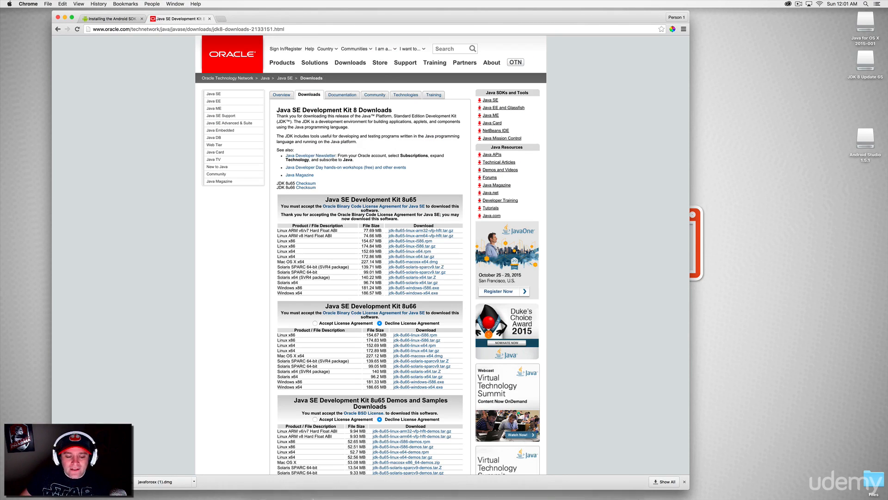
Return to the Android Studio Setup Wizard, accept the detected JDK location and continue with the Standard install type.
{"action": "mouse_move", "coordinate": [451, 493]}
{"action": "left_click", "coordinate": [526, 491]}
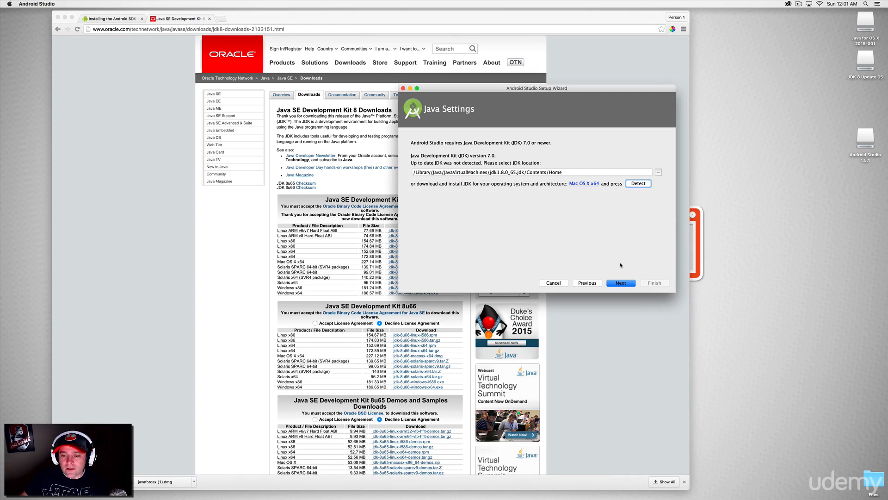
{"action": "left_click", "coordinate": [621, 283]}
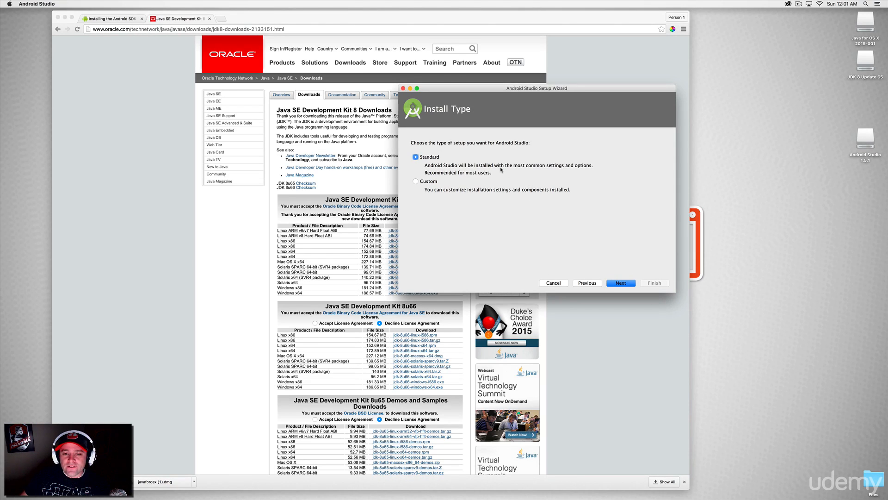
{"action": "left_click", "coordinate": [622, 283]}
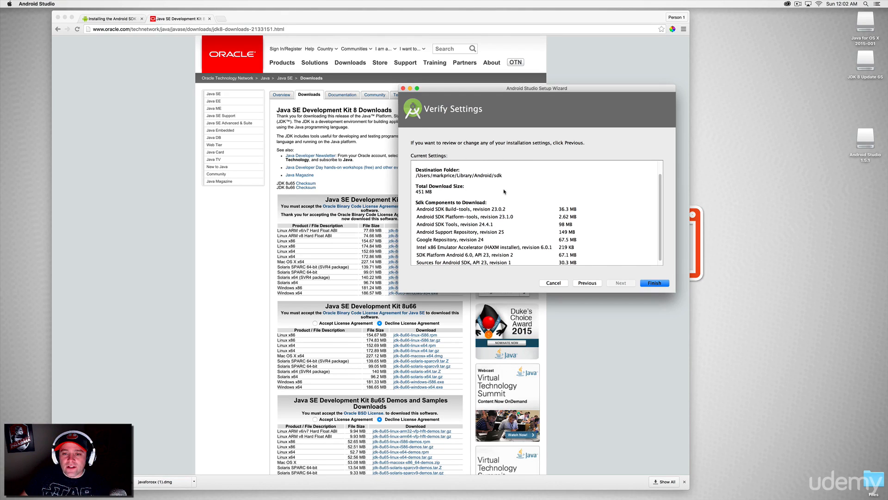
Review the SDK components in the installation settings, download them and finish the setup wizard.
{"action": "scroll", "coordinate": [506, 192], "scroll_direction": "down", "scroll_amount": 1}
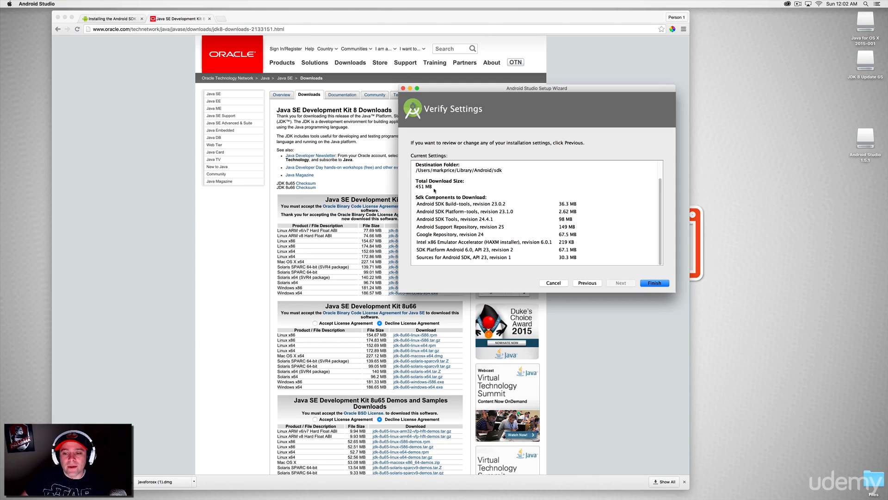
{"action": "left_click", "coordinate": [649, 284]}
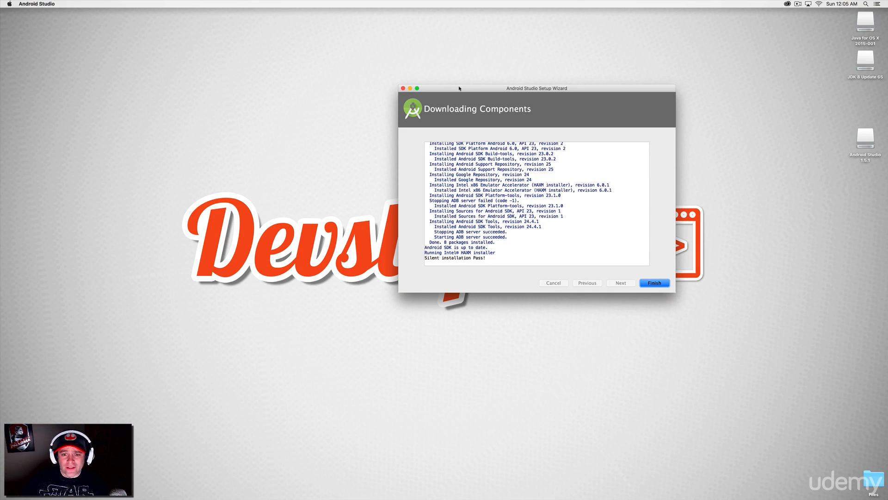
{"action": "left_click", "coordinate": [662, 284]}
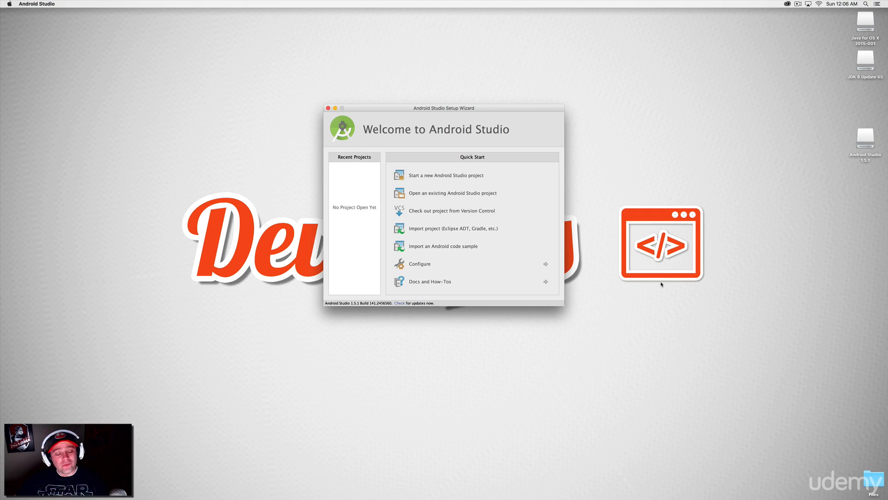
Check Android Studio for updates and install the Android SDK Tools revision 24.4.1 update.
{"action": "left_click", "coordinate": [419, 264]}
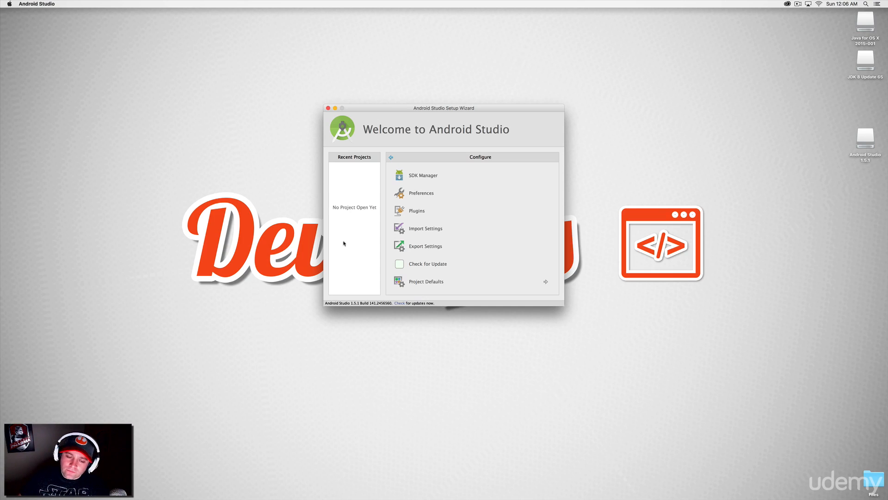
{"action": "left_click", "coordinate": [400, 303]}
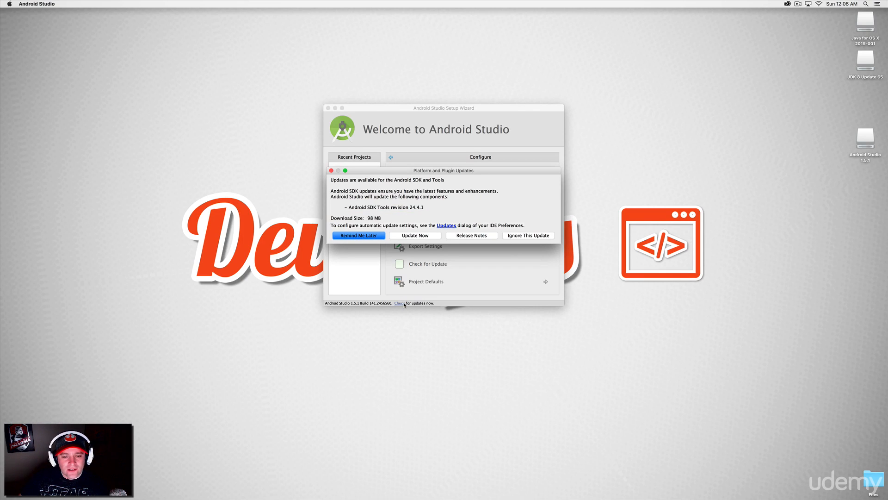
{"action": "left_click", "coordinate": [420, 236]}
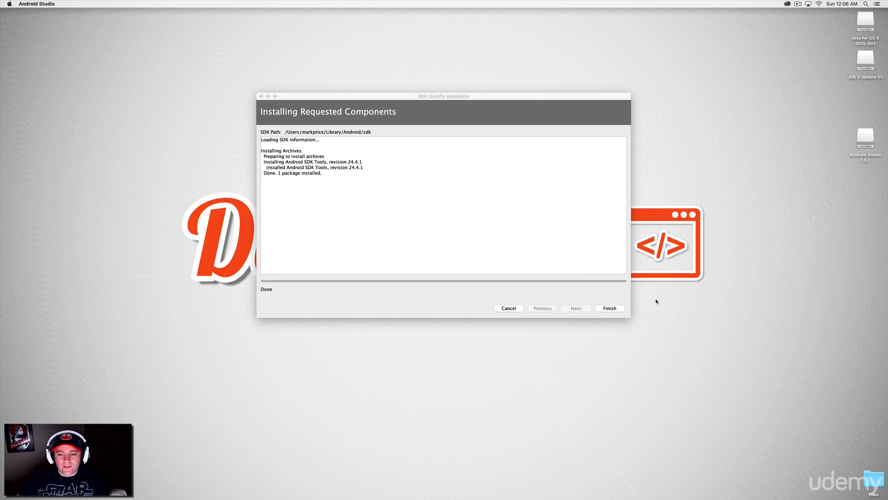
{"action": "left_click", "coordinate": [613, 308]}
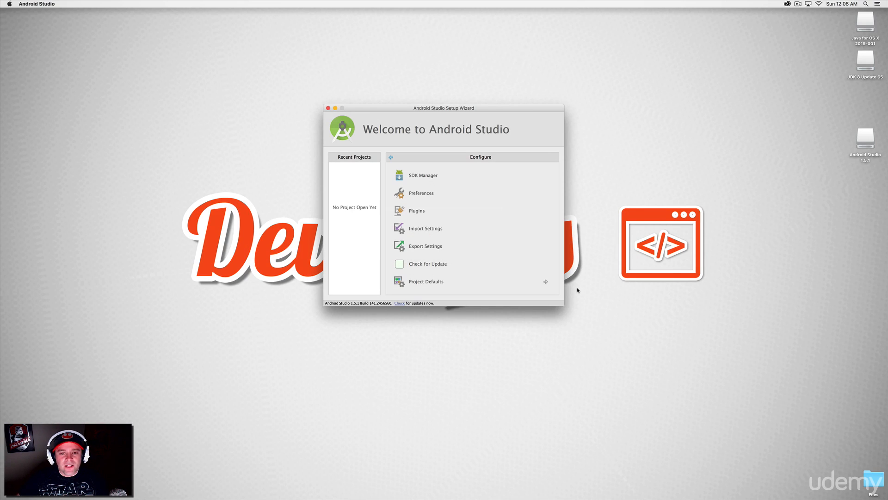
Install the SDK platforms Android 5.1.1, 5.0.1, 4.4W.2, 4.4.2, 4.3.1 and 4.2.2 through the SDK Manager.
{"action": "left_click", "coordinate": [438, 177]}
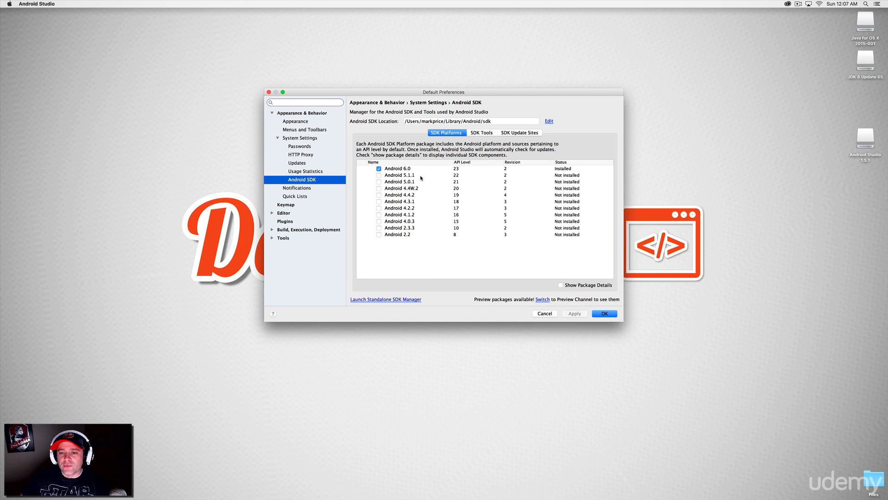
{"action": "left_click", "coordinate": [378, 175]}
{"action": "left_click", "coordinate": [378, 181]}
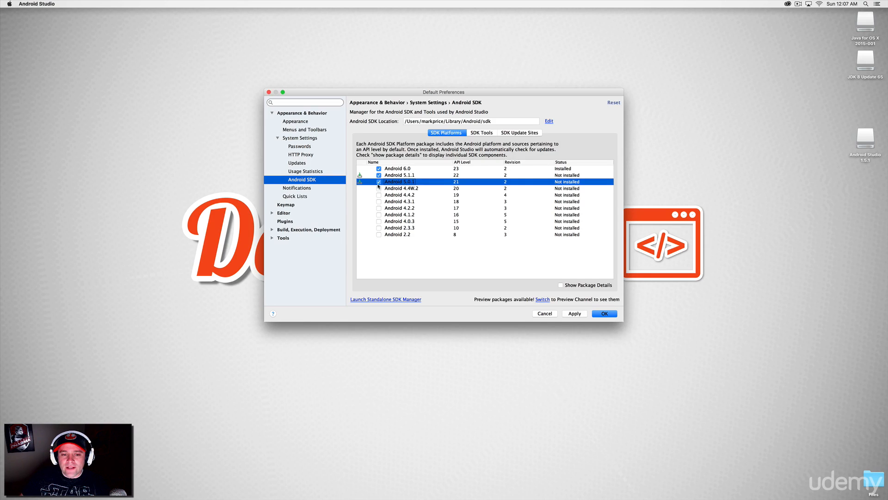
{"action": "left_click", "coordinate": [379, 189]}
{"action": "left_click", "coordinate": [378, 195]}
{"action": "left_click", "coordinate": [378, 201]}
{"action": "left_click", "coordinate": [379, 208]}
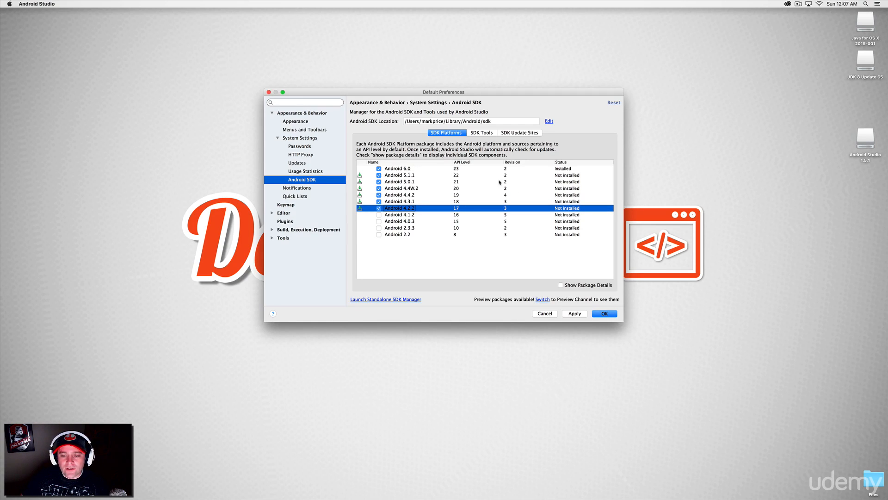
{"action": "left_click", "coordinate": [602, 314]}
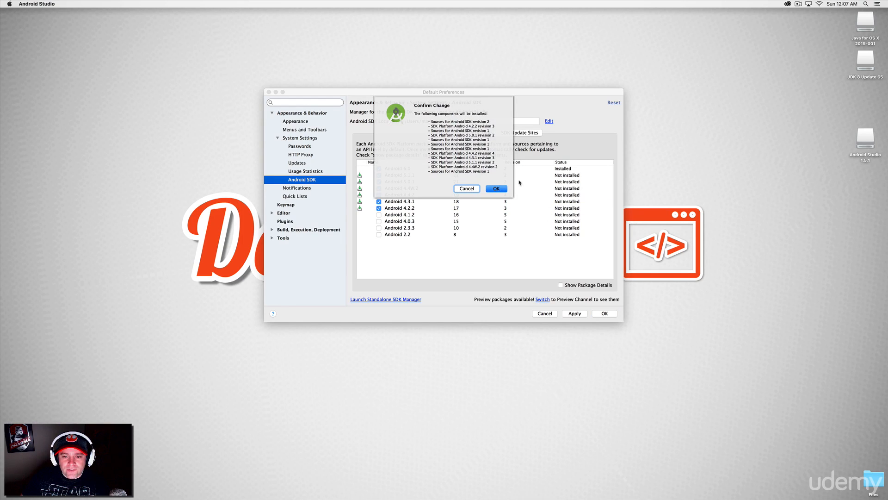
{"action": "left_click", "coordinate": [495, 189]}
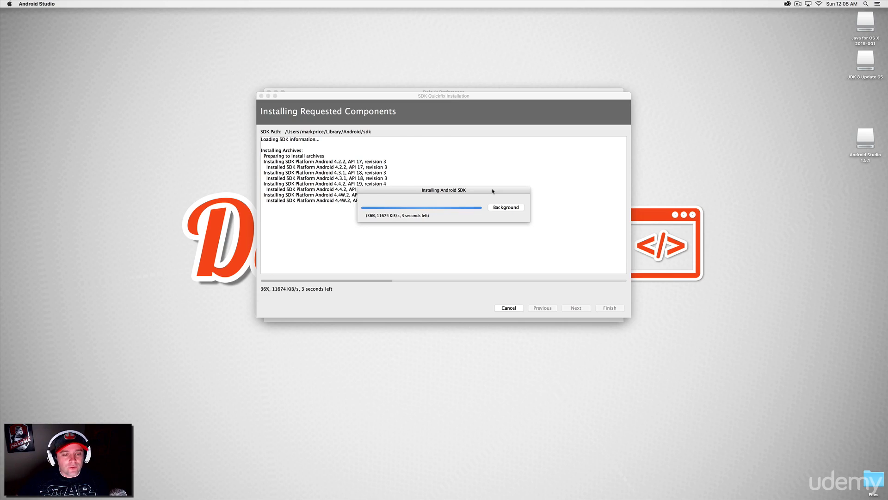
Switch to Chrome, search for "android versions devices" in a new tab and open the Android Developers Dashboards page.
{"action": "key", "text": "super+Tab"}
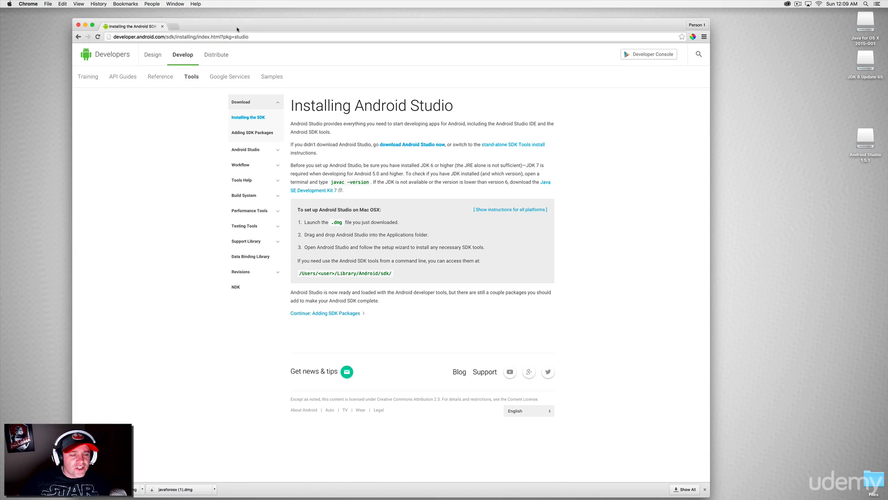
{"action": "left_click", "coordinate": [174, 26]}
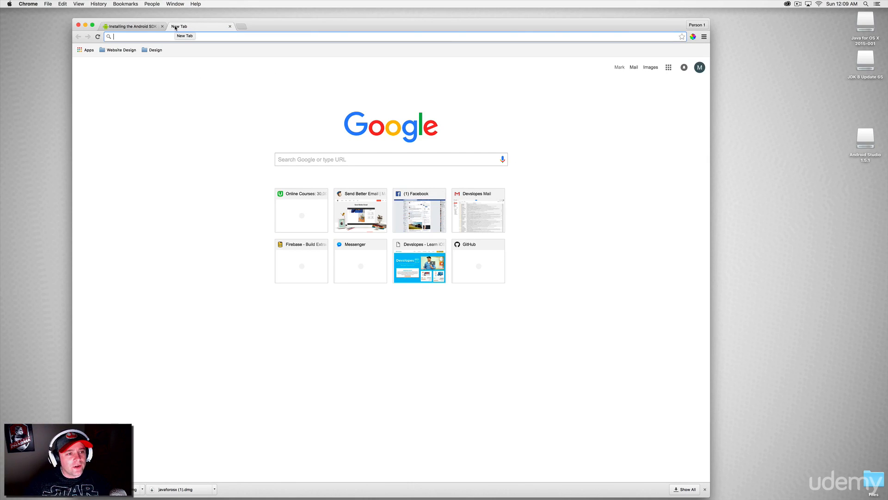
{"action": "type", "text": "android versions devices"}
{"action": "key", "text": "Return"}
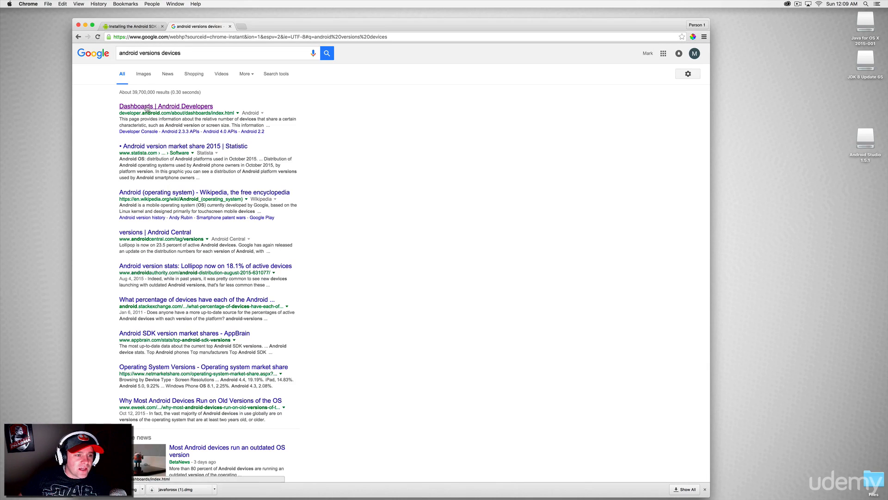
{"action": "left_click", "coordinate": [146, 109]}
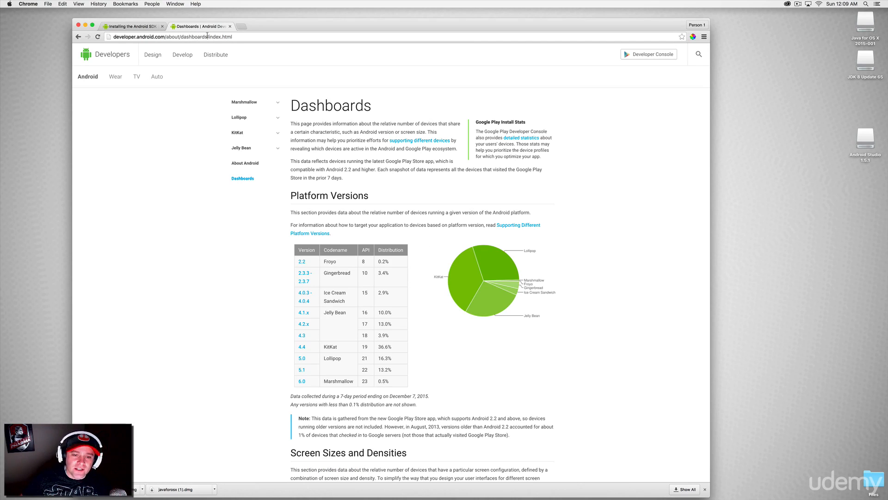
Examine the distribution and API level of each Android version under Platform Versions, then look over the screen size and Open GL sections.
{"action": "scroll", "coordinate": [252, 135], "scroll_direction": "down", "scroll_amount": 1}
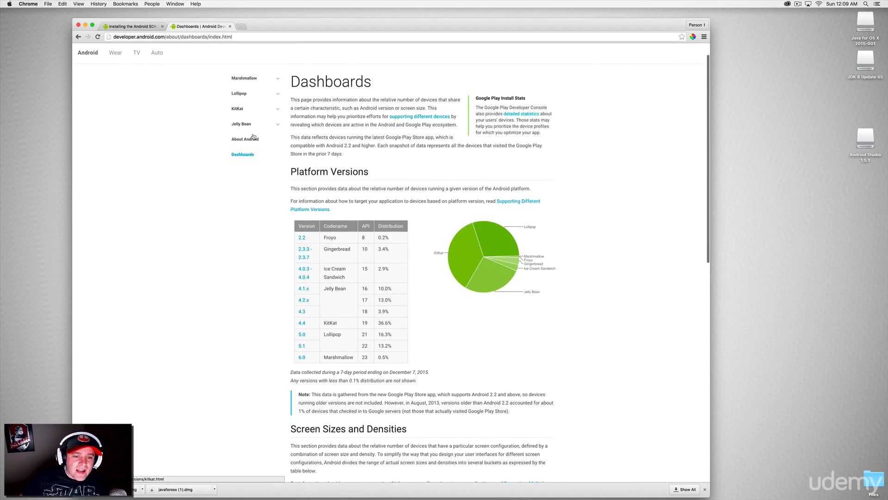
{"action": "scroll", "coordinate": [252, 135], "scroll_direction": "down", "scroll_amount": 1}
{"action": "scroll", "coordinate": [253, 134], "scroll_direction": "down", "scroll_amount": 1}
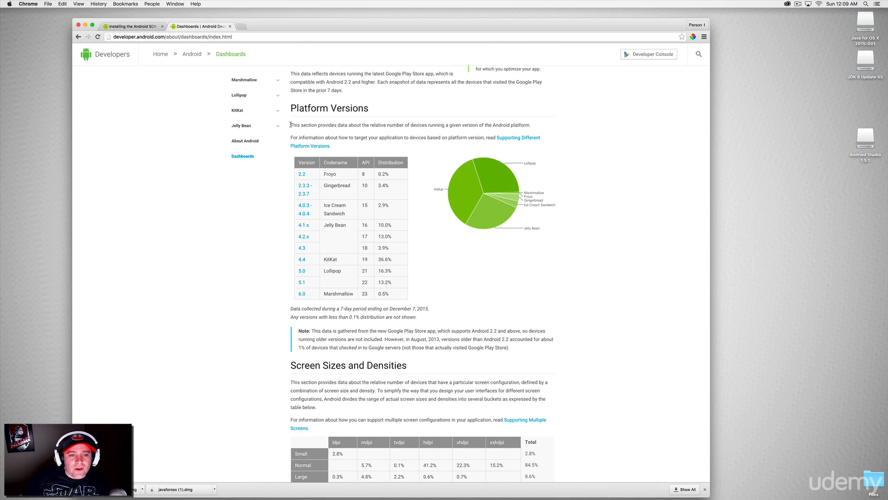
{"action": "left_click_drag", "start_coordinate": [291, 124], "coordinate": [533, 128]}
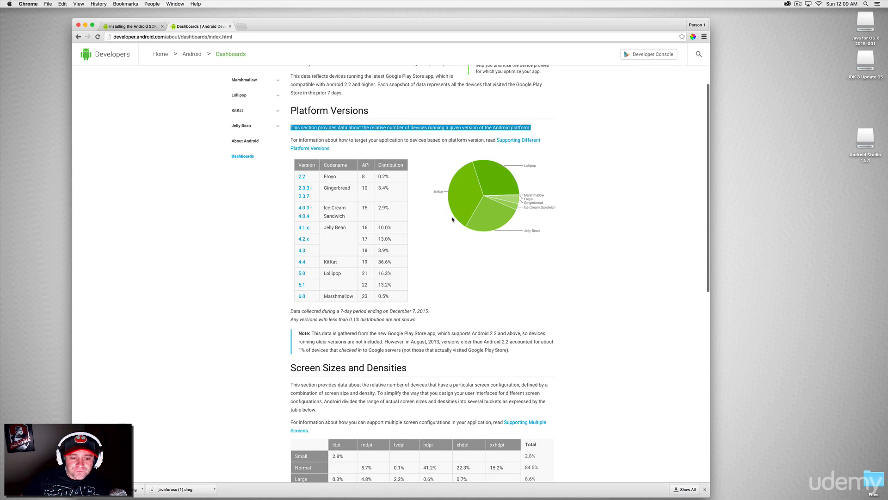
{"action": "double_click", "coordinate": [365, 296]}
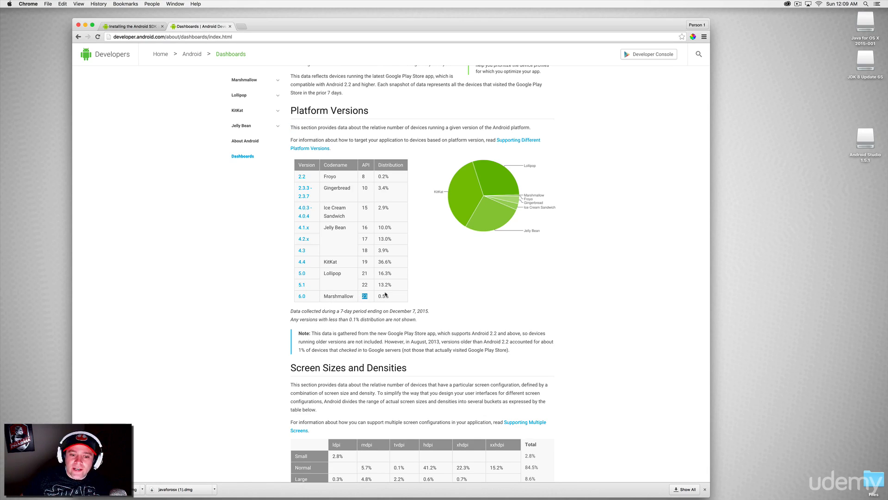
{"action": "left_click_drag", "start_coordinate": [392, 285], "coordinate": [378, 284]}
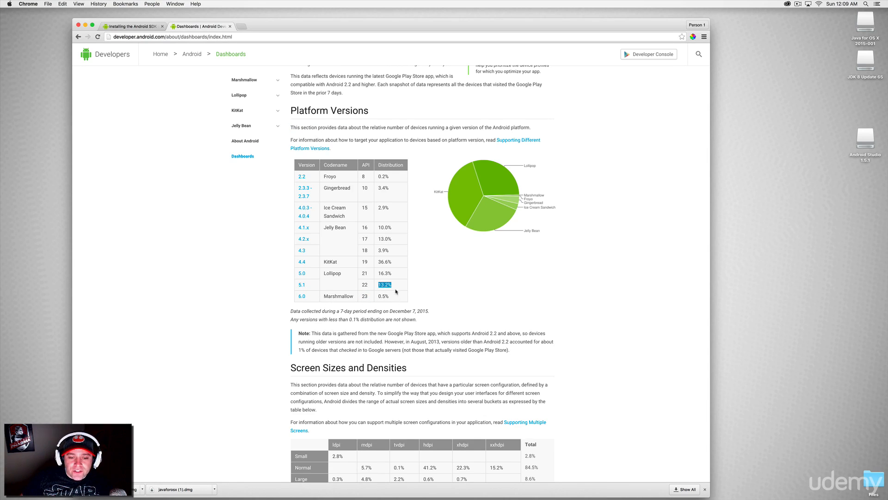
{"action": "double_click", "coordinate": [363, 285]}
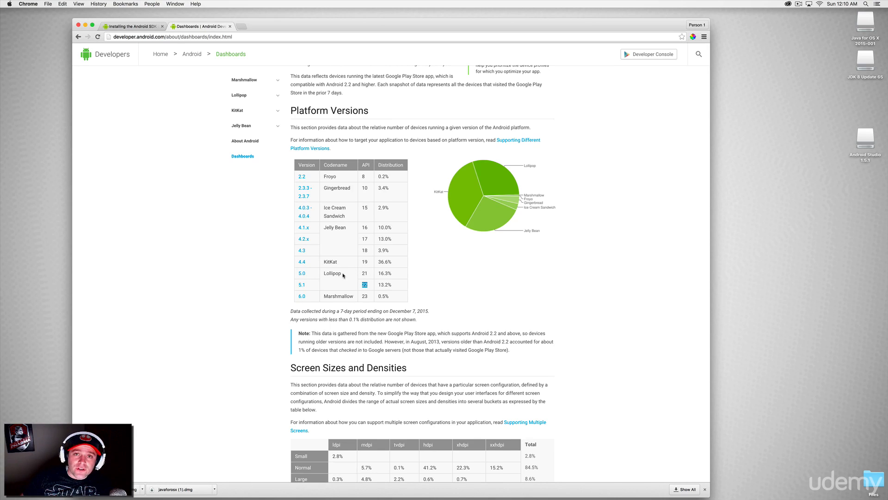
{"action": "left_click_drag", "start_coordinate": [397, 276], "coordinate": [377, 262]}
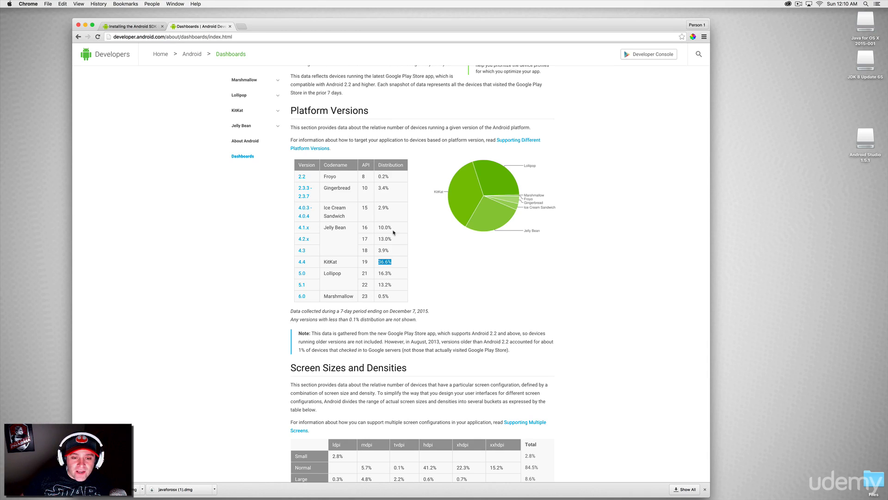
{"action": "left_click_drag", "start_coordinate": [394, 230], "coordinate": [378, 227]}
{"action": "left_click", "coordinate": [394, 230]}
{"action": "left_click", "coordinate": [378, 228]}
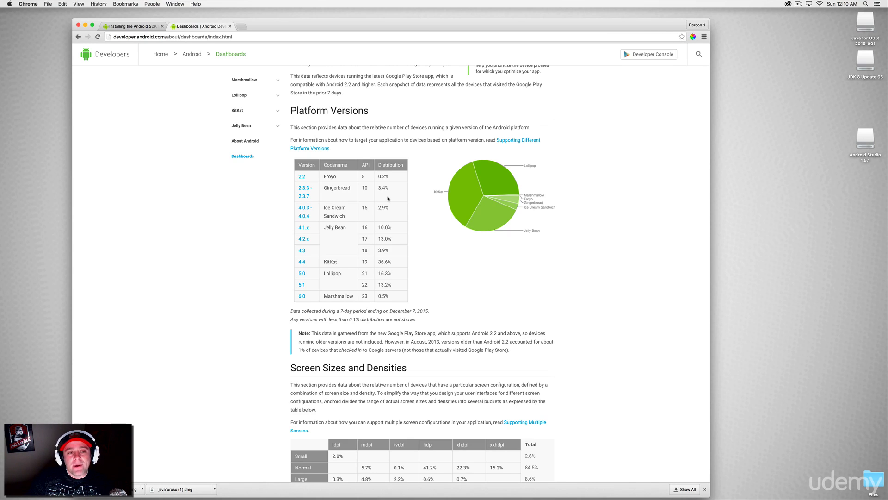
{"action": "scroll", "coordinate": [388, 198], "scroll_direction": "down", "scroll_amount": 5}
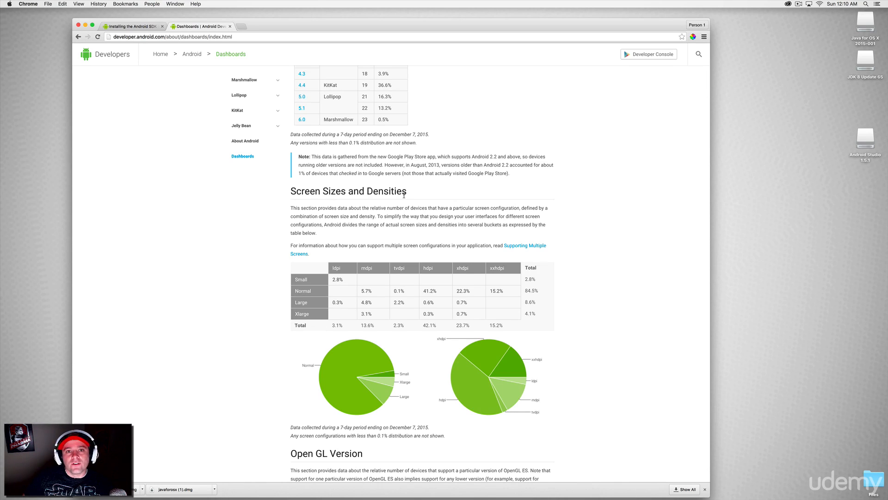
{"action": "scroll", "coordinate": [404, 195], "scroll_direction": "down", "scroll_amount": 5}
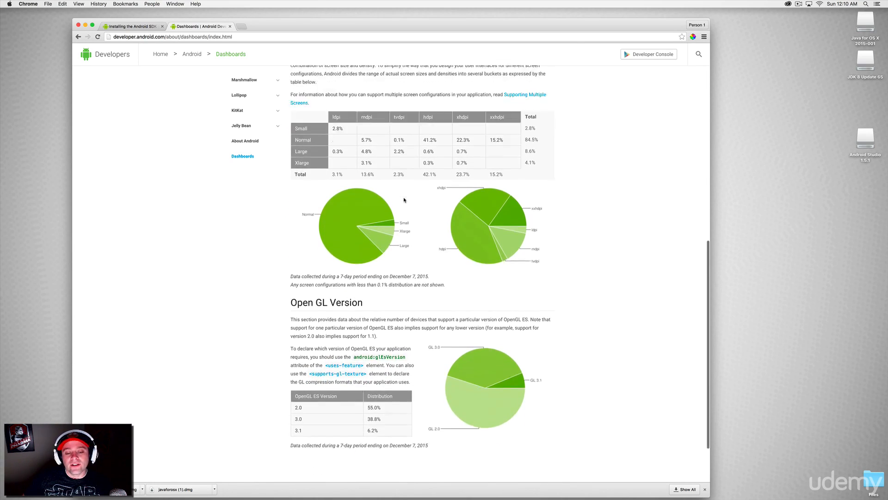
{"action": "scroll", "coordinate": [404, 200], "scroll_direction": "up", "scroll_amount": 15}
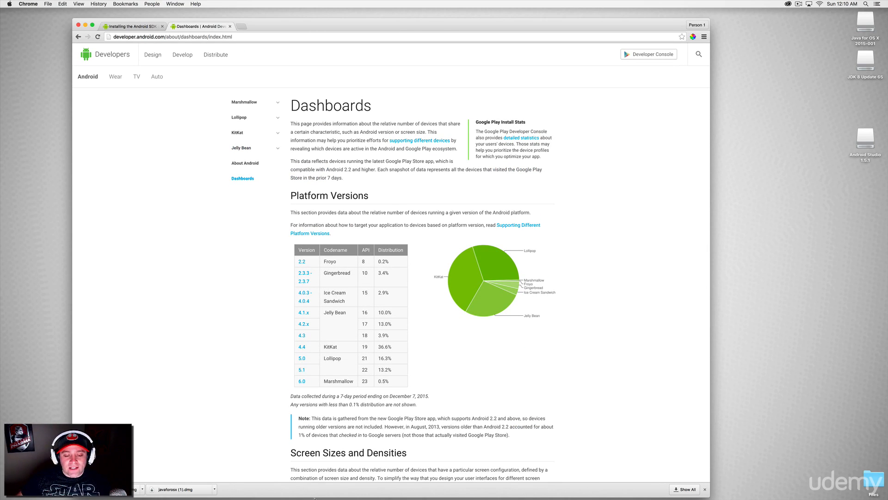
Return to Android Studio and finish the SDK Quickfix Installation of the requested components.
{"action": "left_click", "coordinate": [509, 488]}
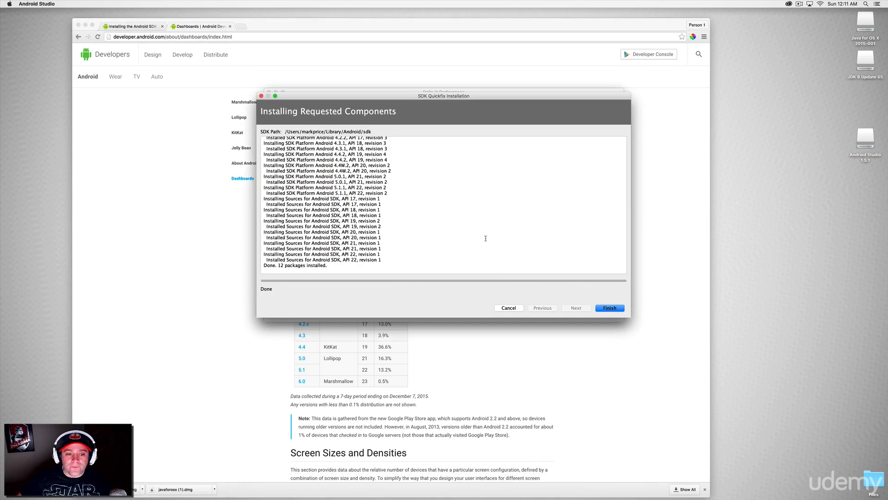
{"action": "left_click", "coordinate": [610, 308]}
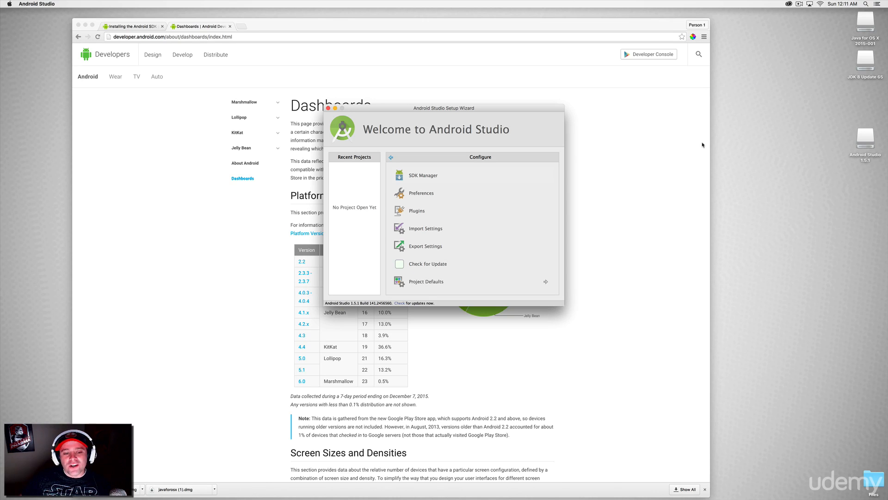
Go back to the Dashboards page in Chrome and check the API levels of Lollipop 5.0 and 5.1.
{"action": "left_click", "coordinate": [268, 288]}
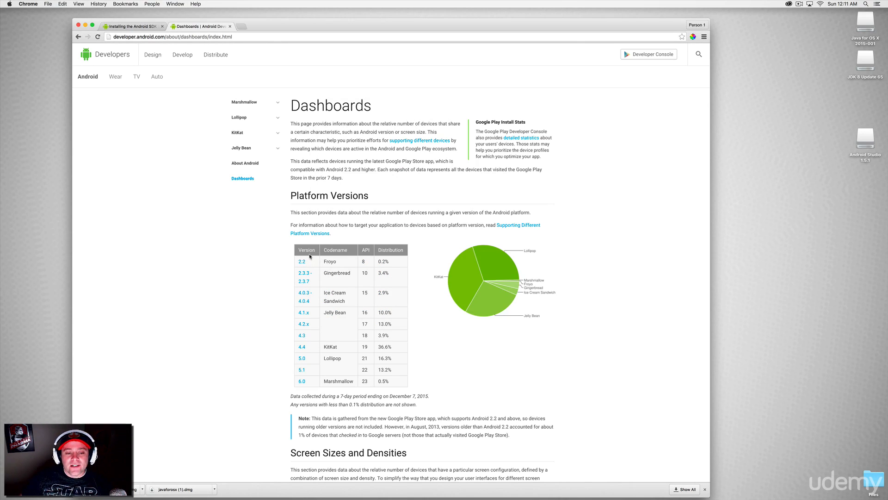
{"action": "scroll", "coordinate": [310, 255], "scroll_direction": "down", "scroll_amount": 1}
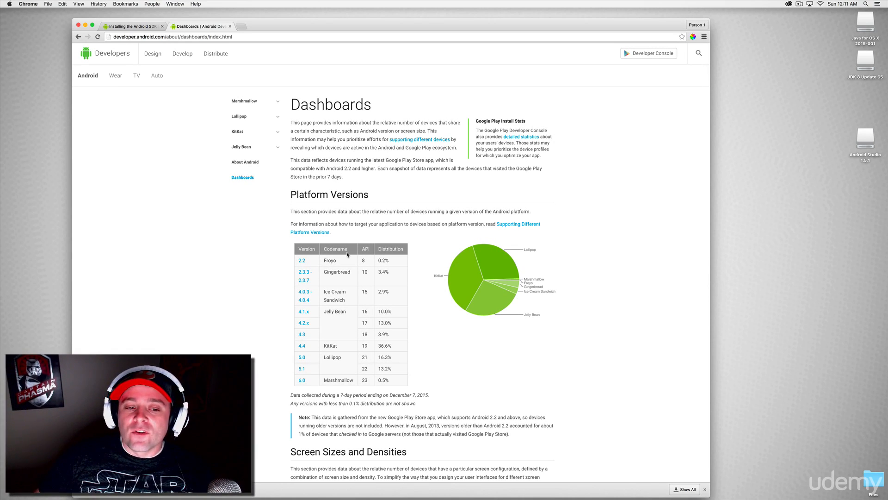
{"action": "double_click", "coordinate": [365, 357]}
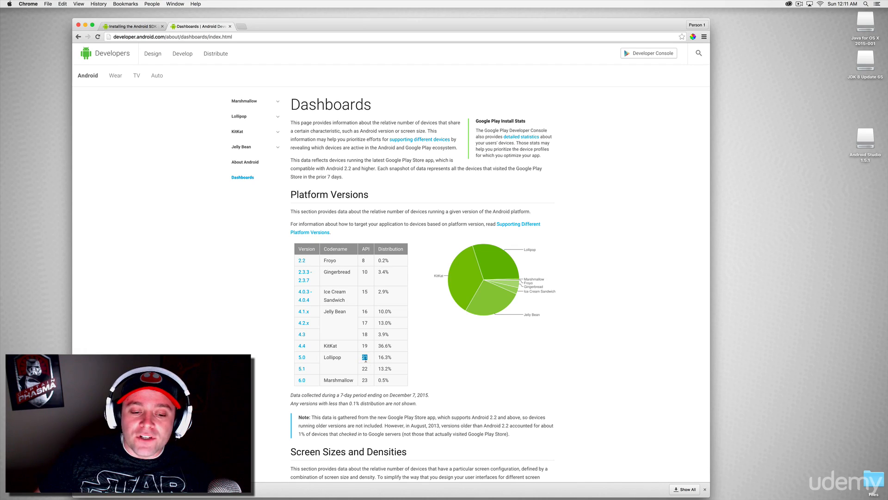
{"action": "double_click", "coordinate": [364, 369]}
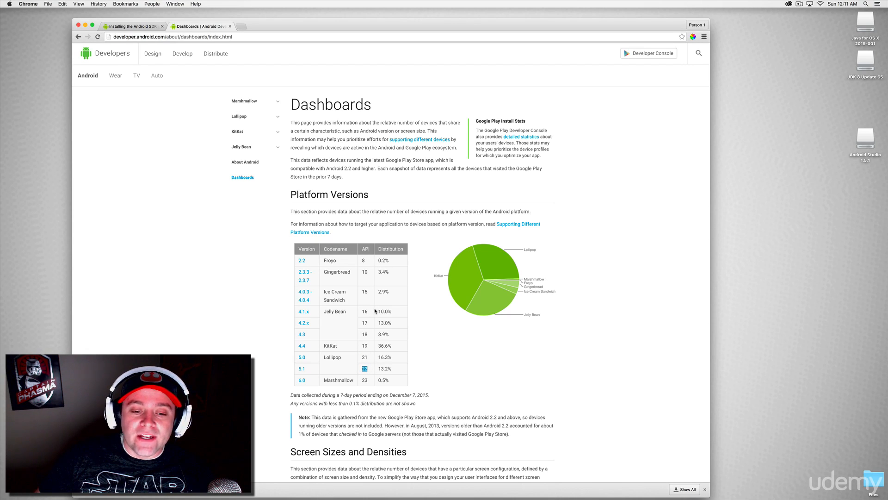